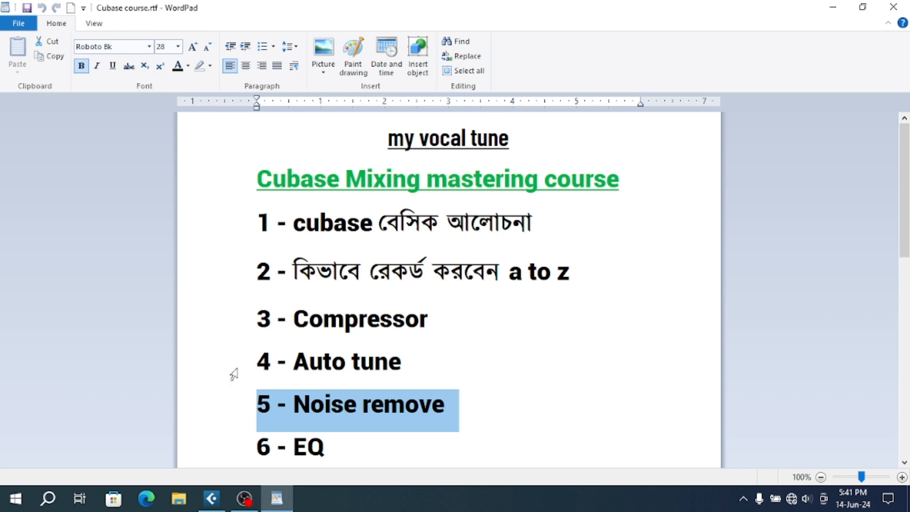
- Highlight the "5 - Noise remove" line in the course outline
left_click(293, 363)
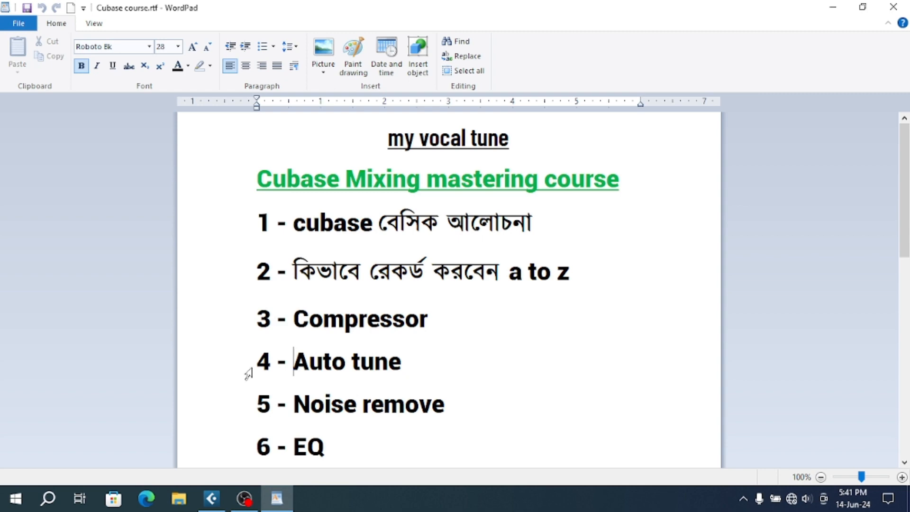
left_click(235, 420)
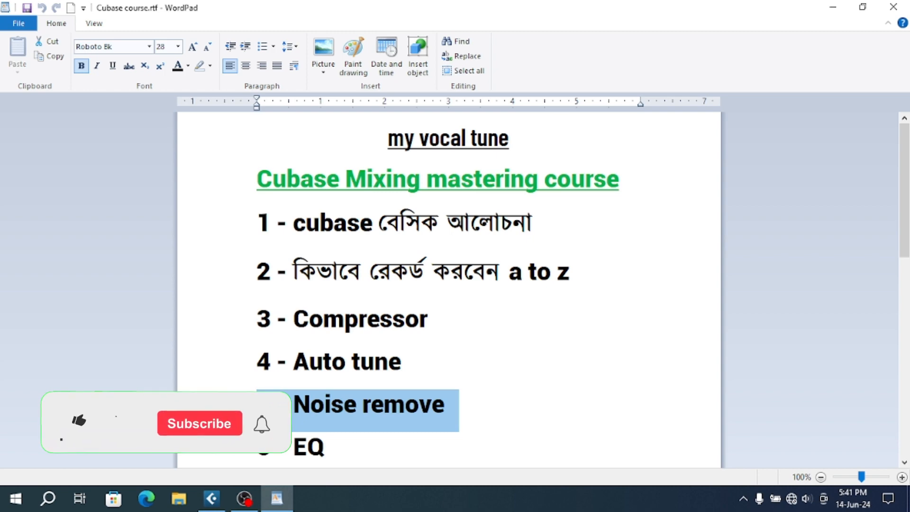
- Switch to the Cubase project and bring the Z-Noise, X-Noise and NS1 plug-in windows forward in turn
left_click(213, 498)
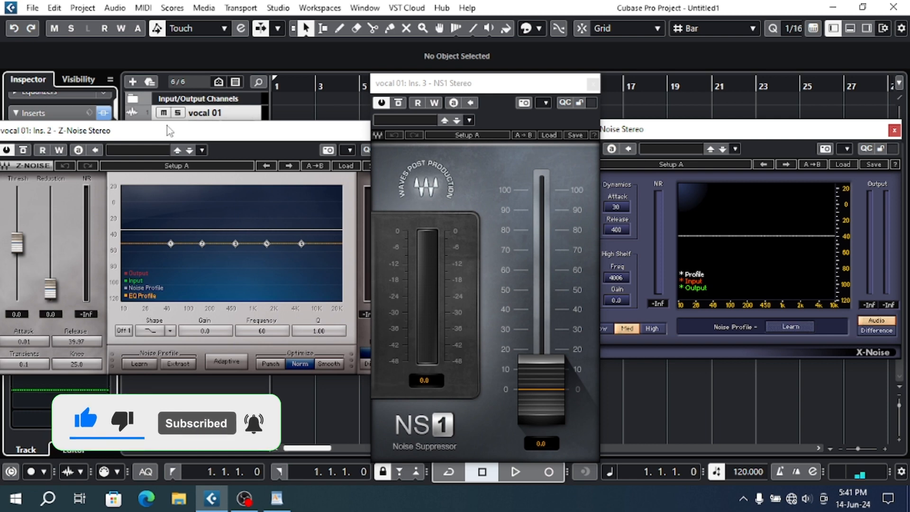
left_click_drag(169, 131, 194, 134)
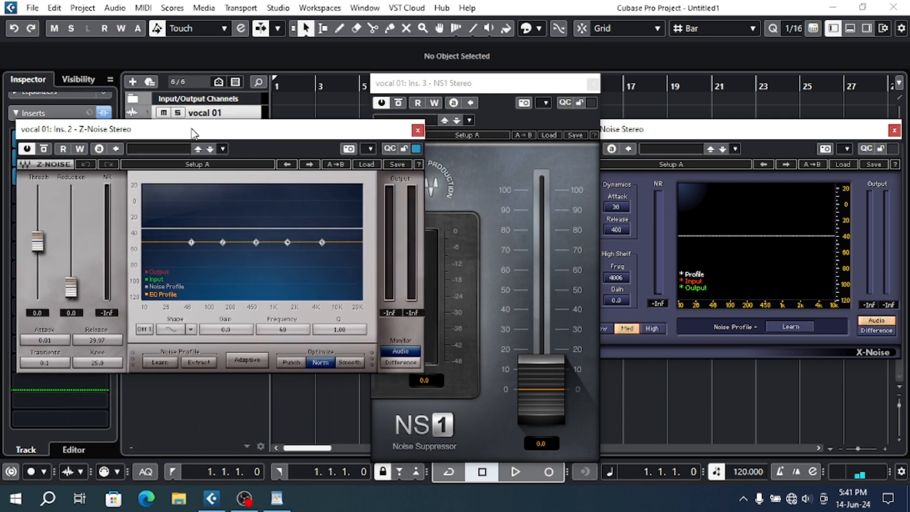
left_click(713, 140)
left_click(467, 86)
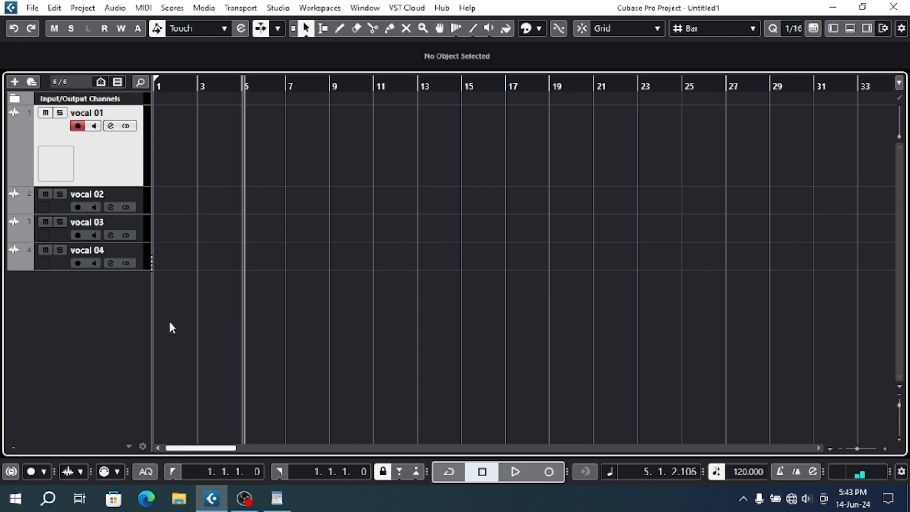
- Record a short test take on the vocal 01 track starting at bar 5
left_click(551, 474)
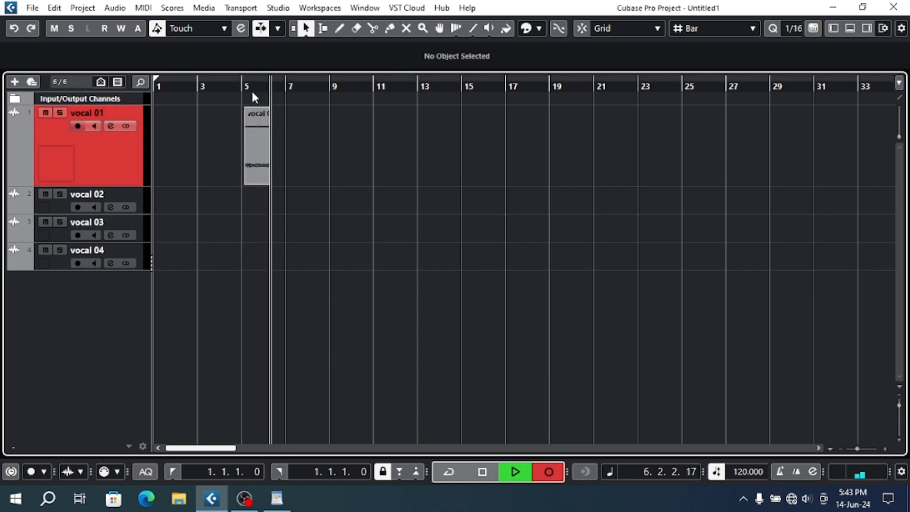
key("h")
key("h")
key("h")
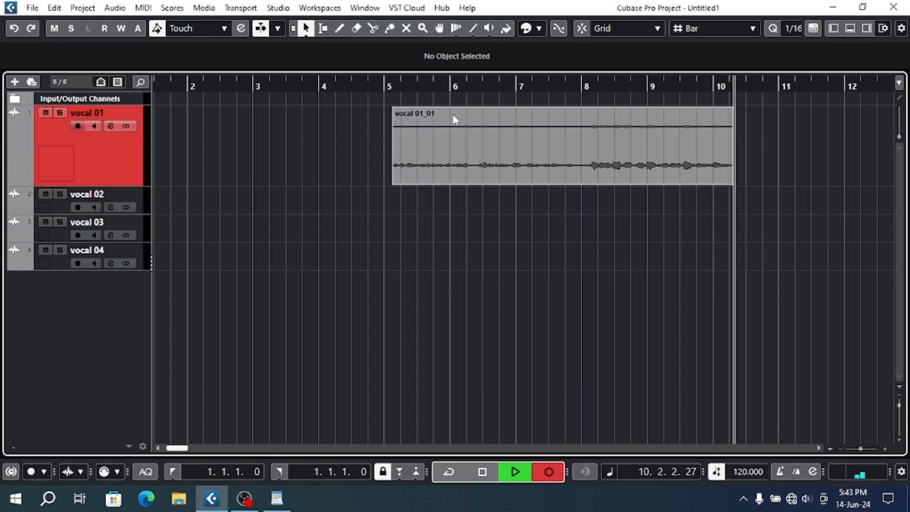
key("space")
- Trim the start of the recorded vocal 01 take to bar 5 and delete the clip
left_click_drag(489, 138, 319, 142)
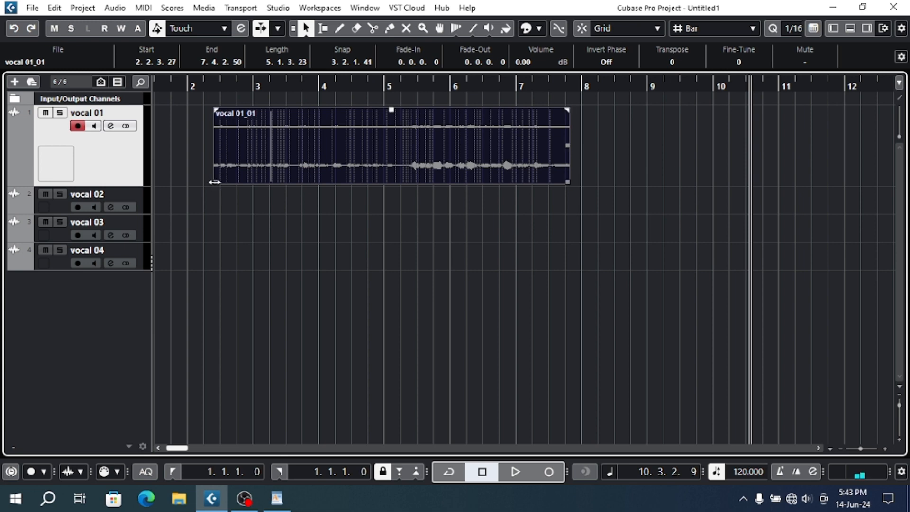
left_click_drag(215, 182, 385, 182)
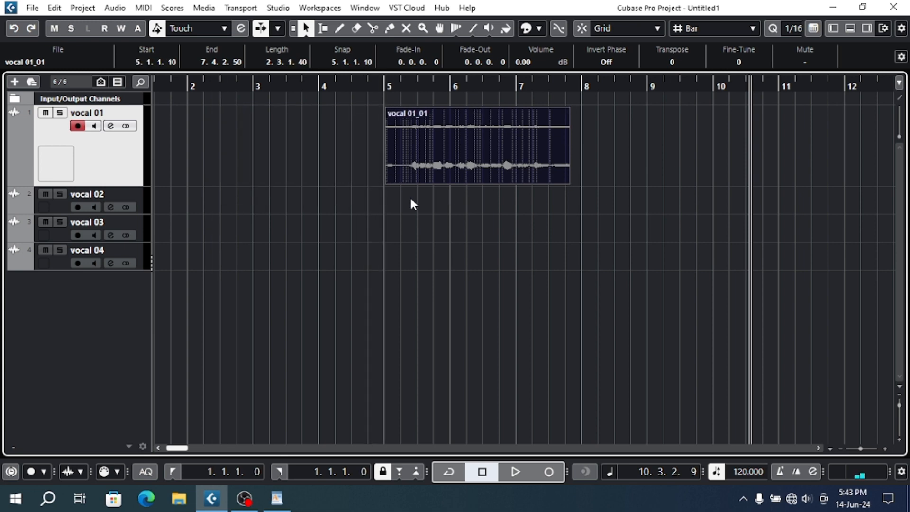
key("Delete")
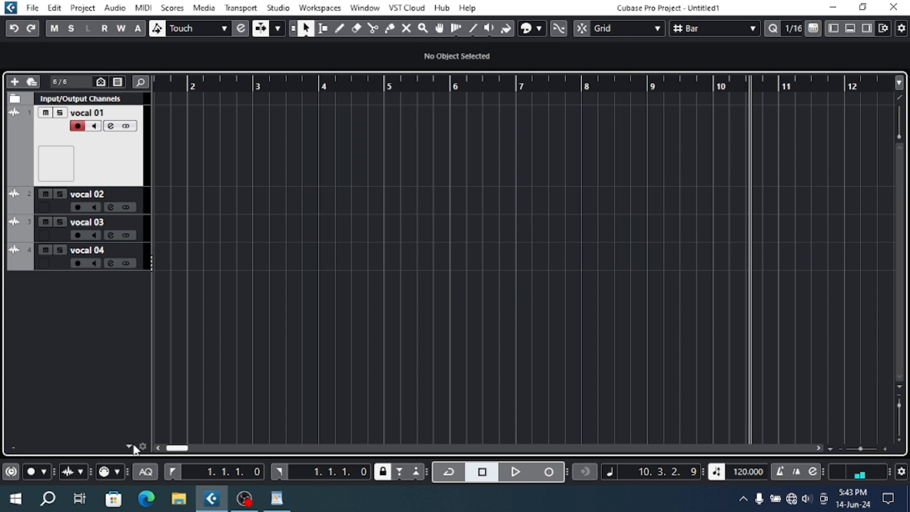
- Import the "ai podda 1" audio from the Amar Saund folder on drive F onto vocal 01, copying the file to the project folder
left_click(180, 495)
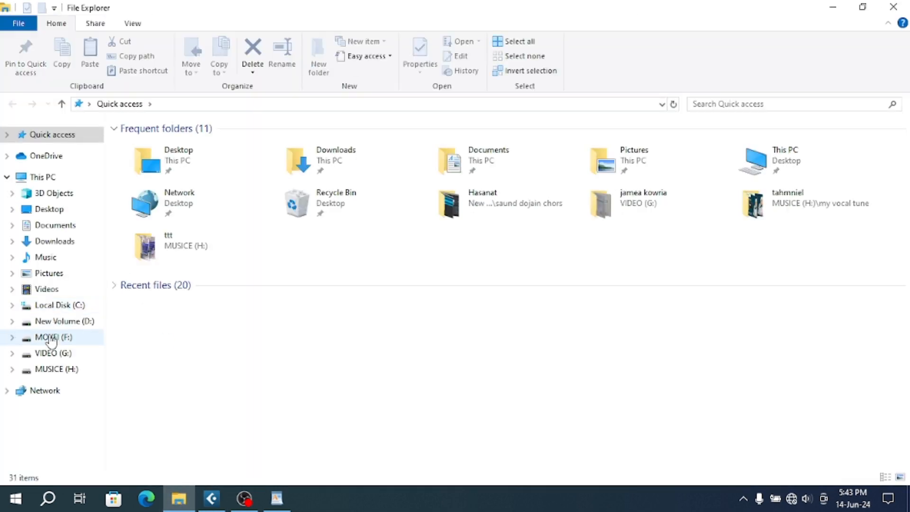
left_click(51, 337)
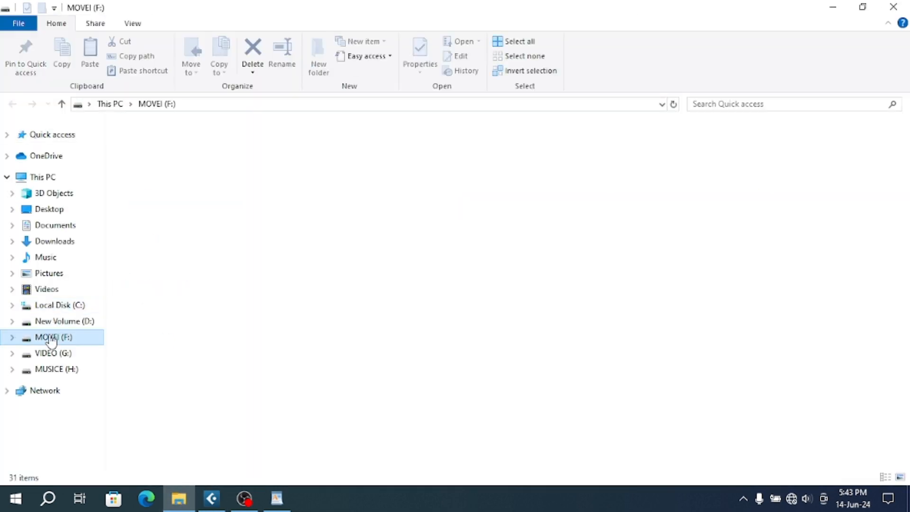
double_click(163, 166)
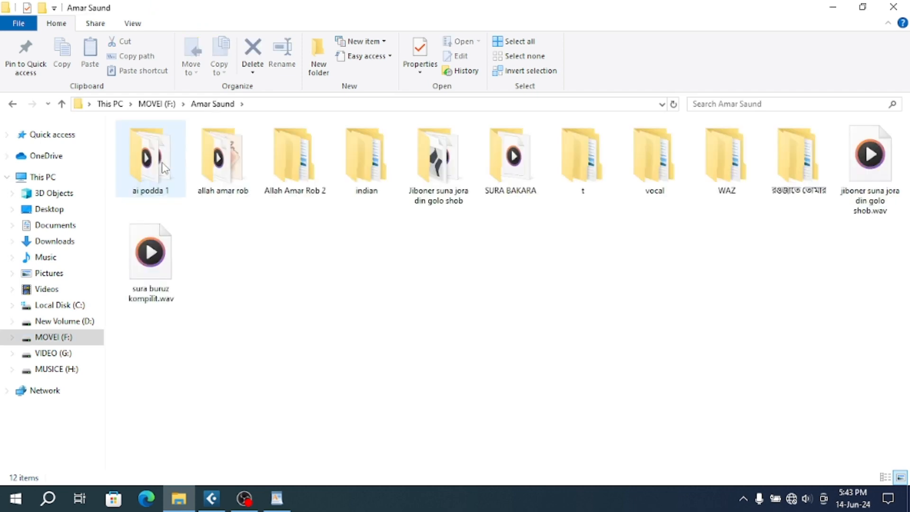
double_click(161, 166)
left_click(155, 150)
left_click_drag(156, 149, 237, 112)
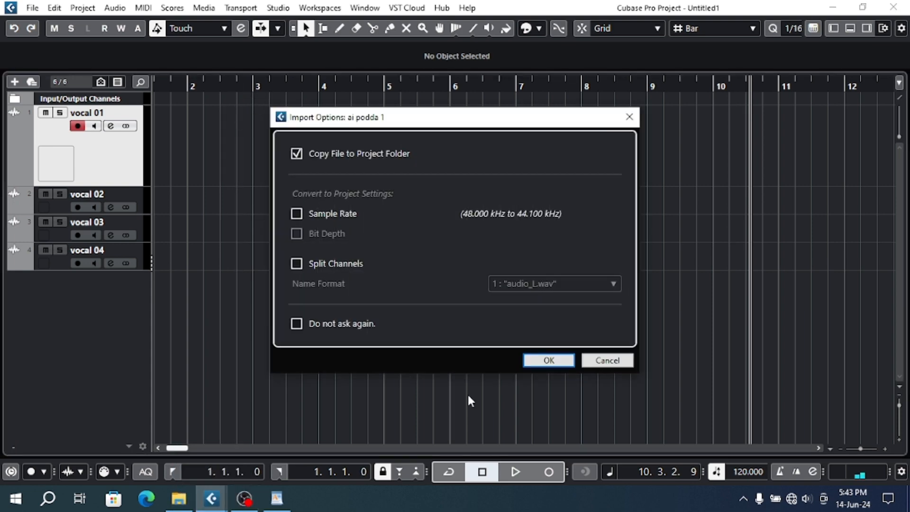
left_click(543, 360)
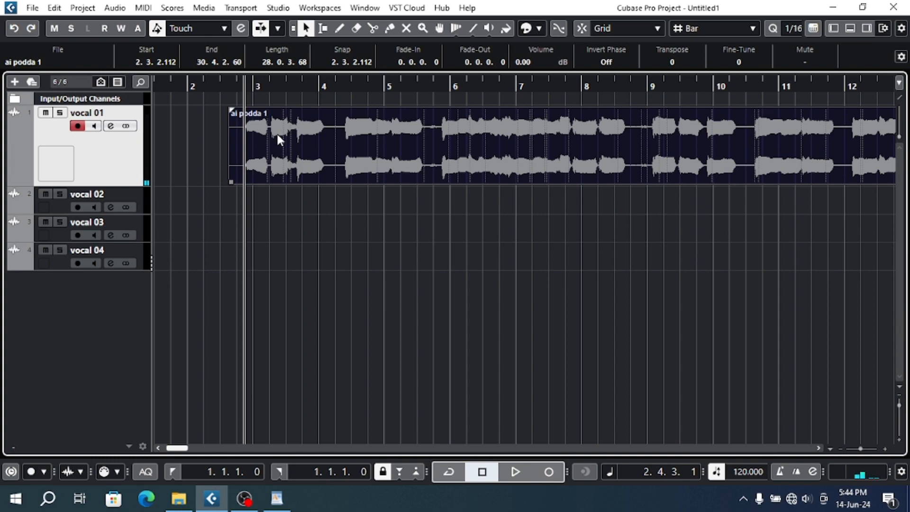
- View the vocal 01 channel settings and show the Inspector with the track's inserts
left_click_drag(299, 81, 284, 66)
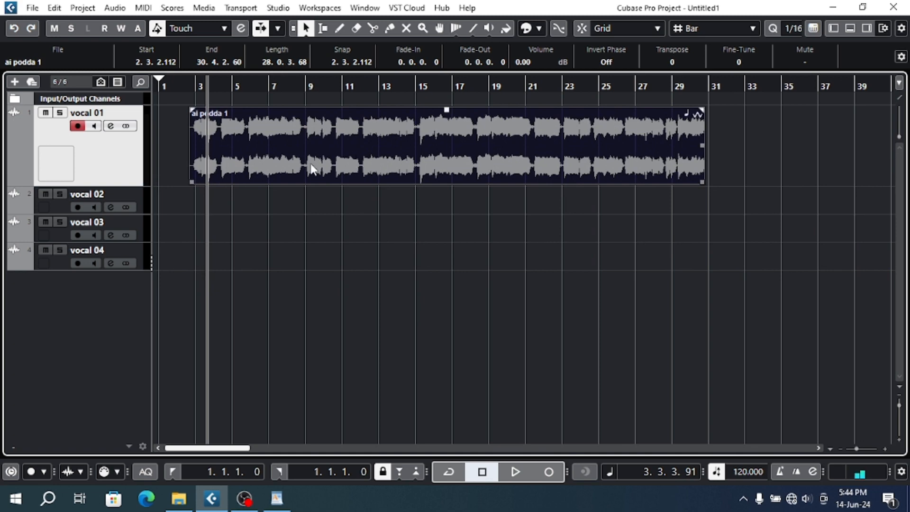
left_click_drag(197, 85, 224, 95)
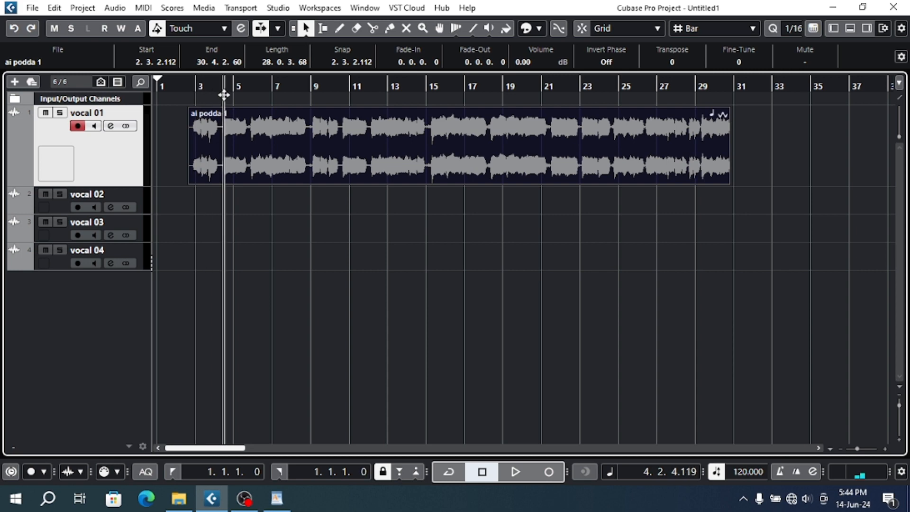
left_click(110, 126)
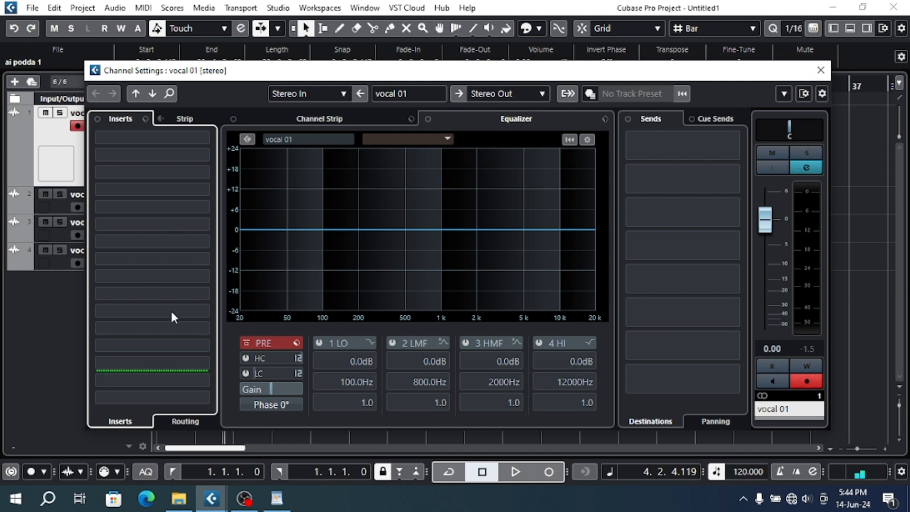
left_click(821, 70)
left_click(834, 28)
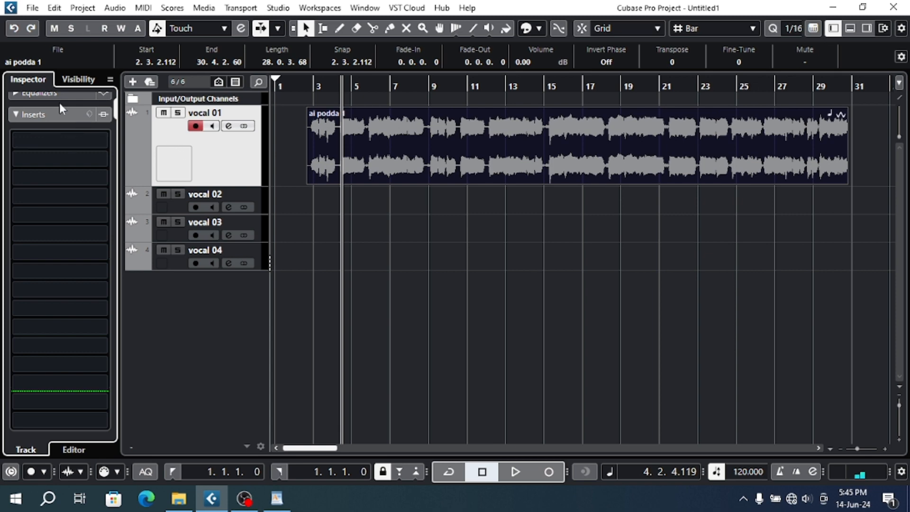
- Check the insert slots in the vocal 01 channel settings and close the window
left_click(228, 126)
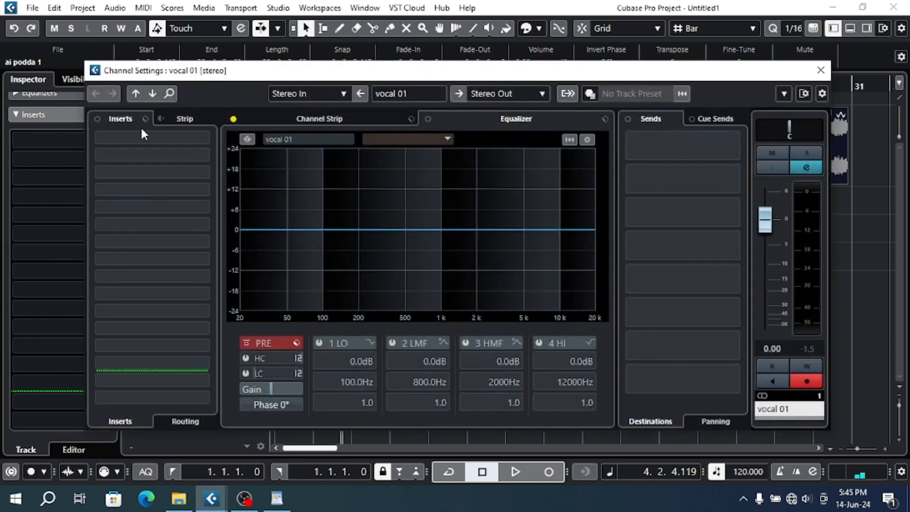
left_click(146, 138)
left_click(820, 74)
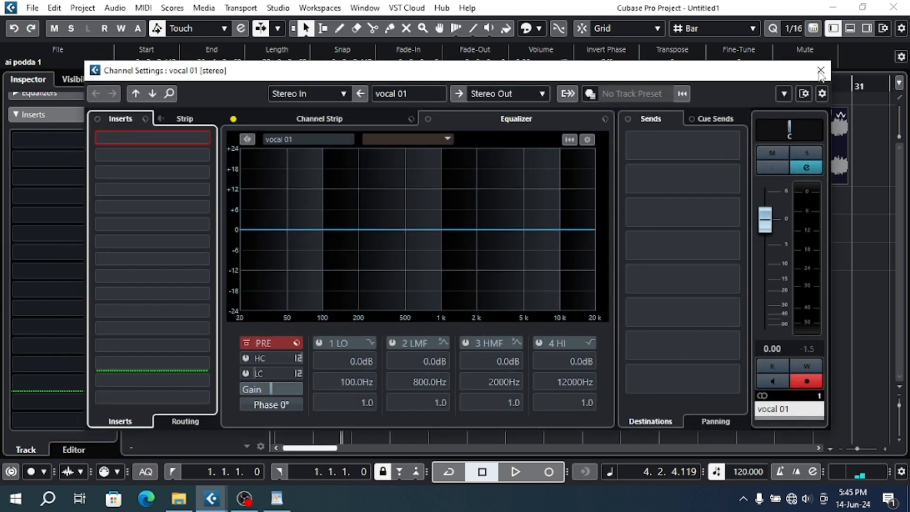
left_click(820, 72)
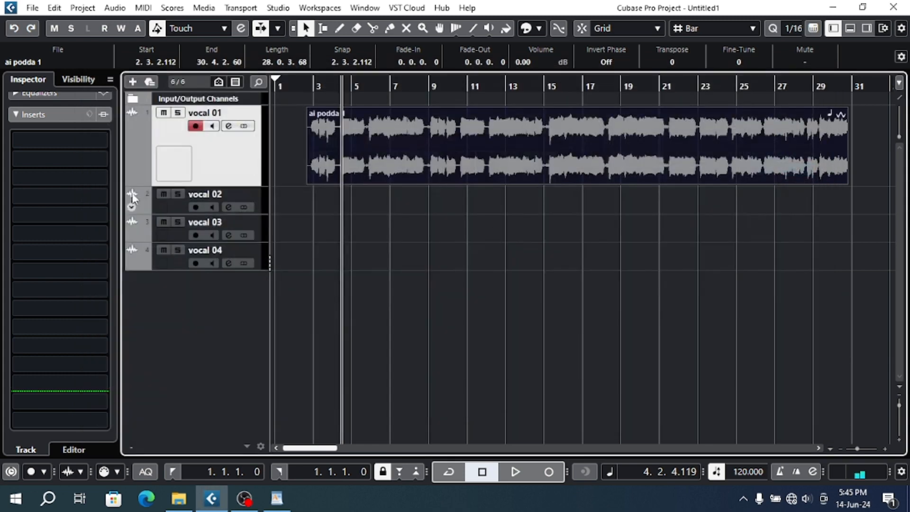
- Load X-Noise Stereo in the first insert slot of vocal 01 and place its window below the audio clip
left_click(85, 141)
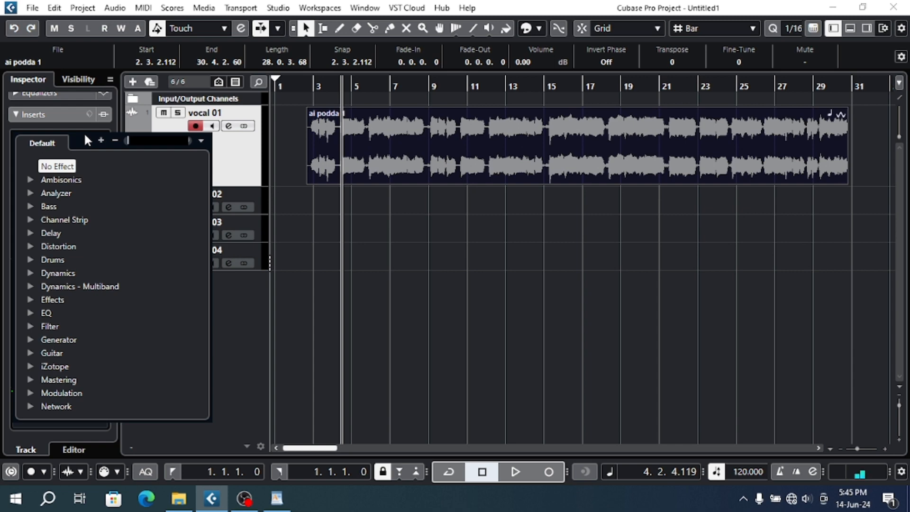
type("x-")
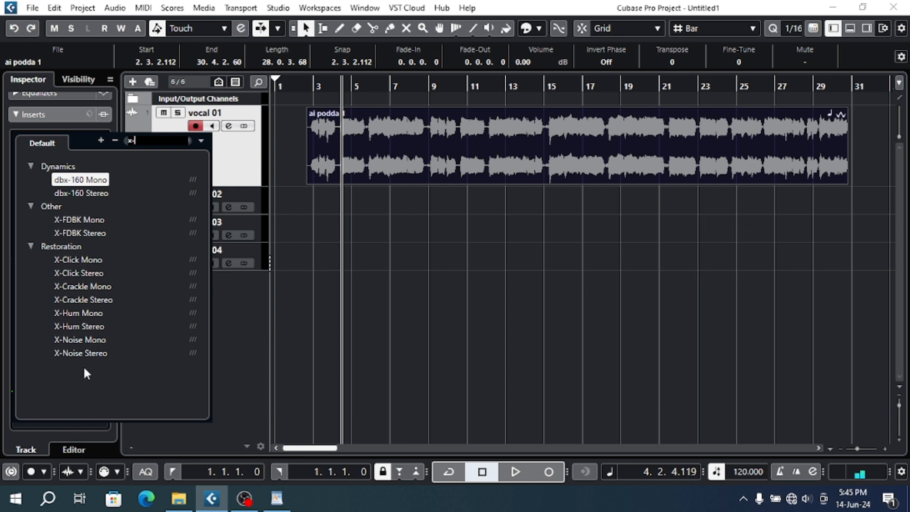
left_click(86, 353)
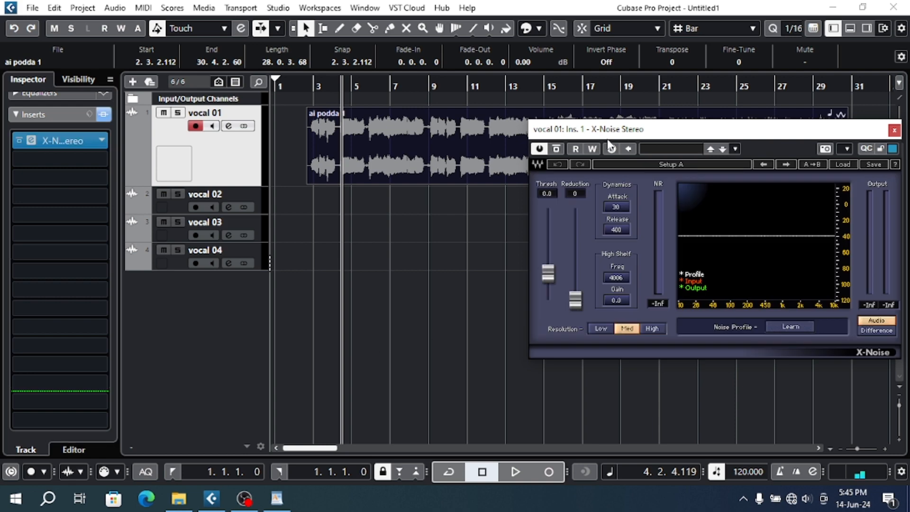
left_click_drag(684, 135, 460, 124)
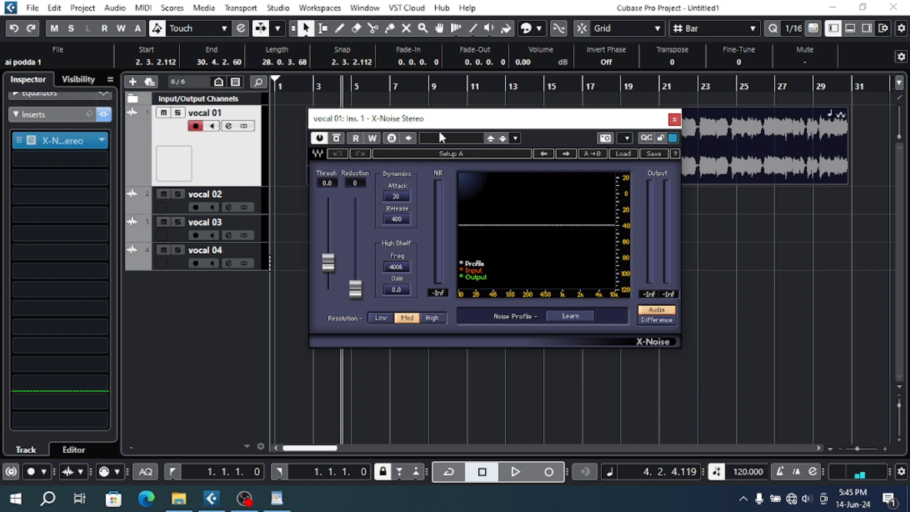
left_click_drag(444, 124, 391, 177)
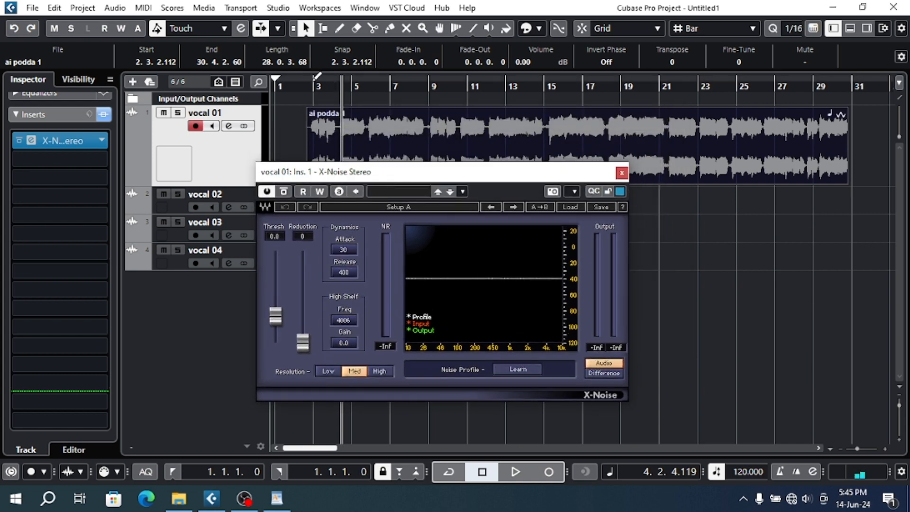
- Increase the height of the vocal 02 track and reselect vocal 01
left_click(180, 209)
left_click_drag(178, 215, 176, 266)
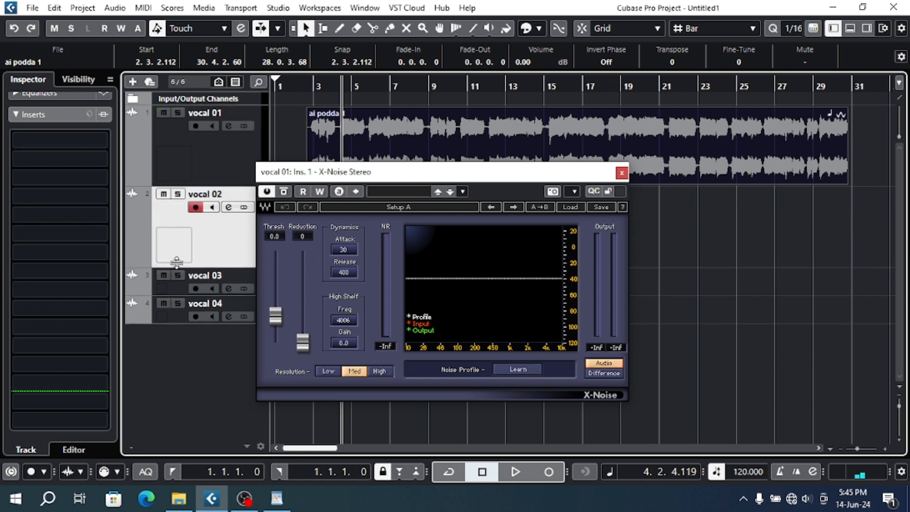
left_click(217, 145)
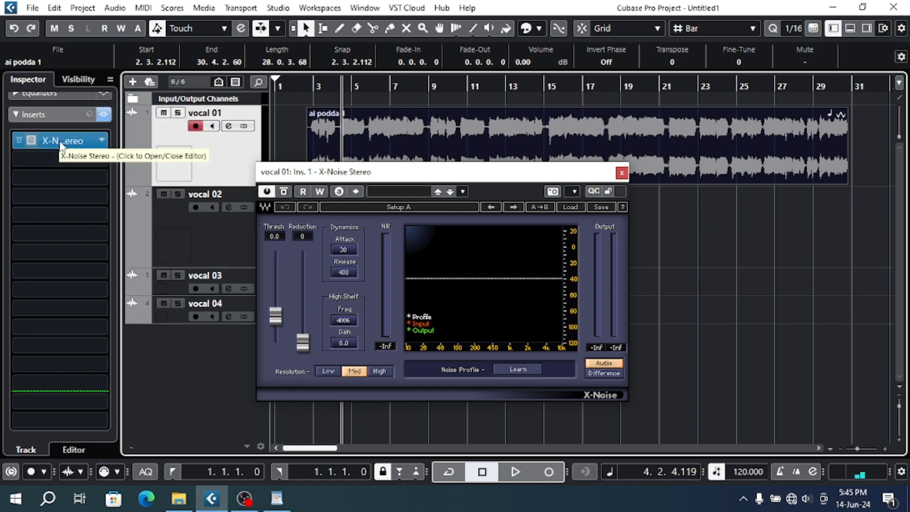
left_click(81, 145)
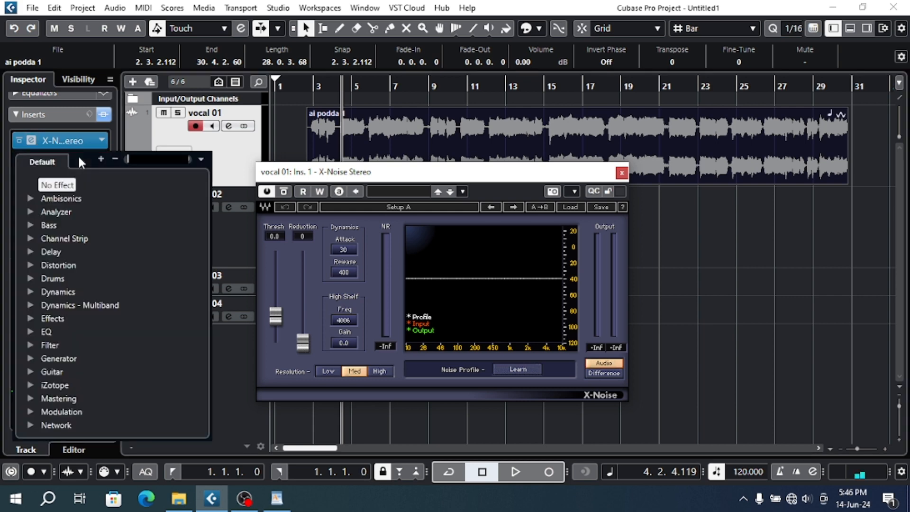
left_click(256, 146)
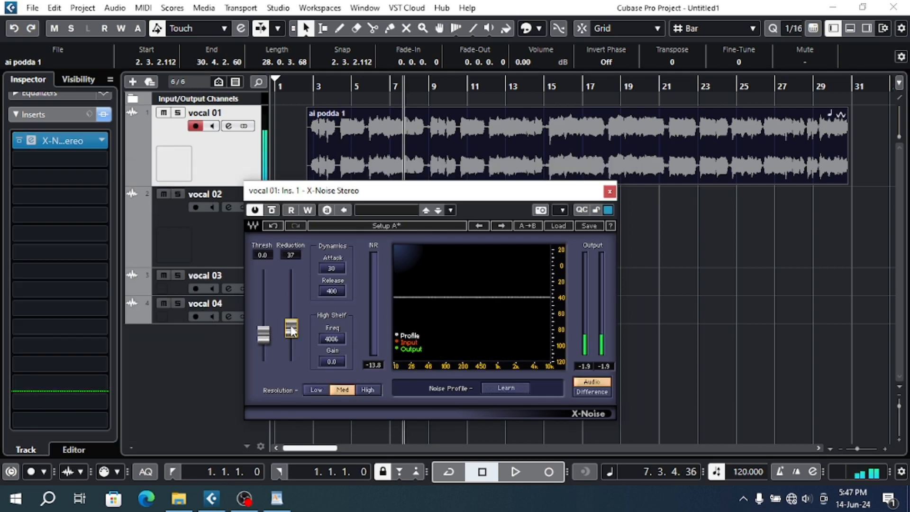
- Set the X-Noise threshold to 15.6 and reduction to 22, and preview the clip from bar 3
left_click_drag(292, 333, 265, 297)
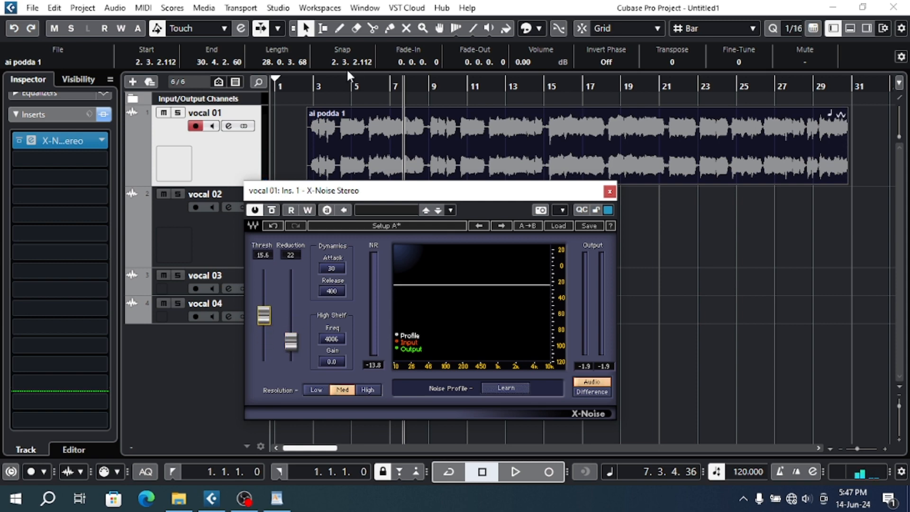
left_click(314, 90)
key("space")
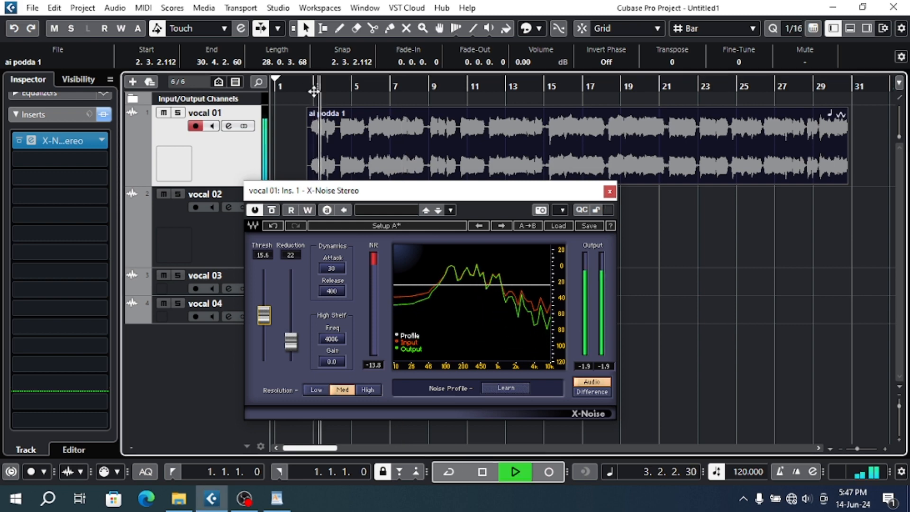
key("space")
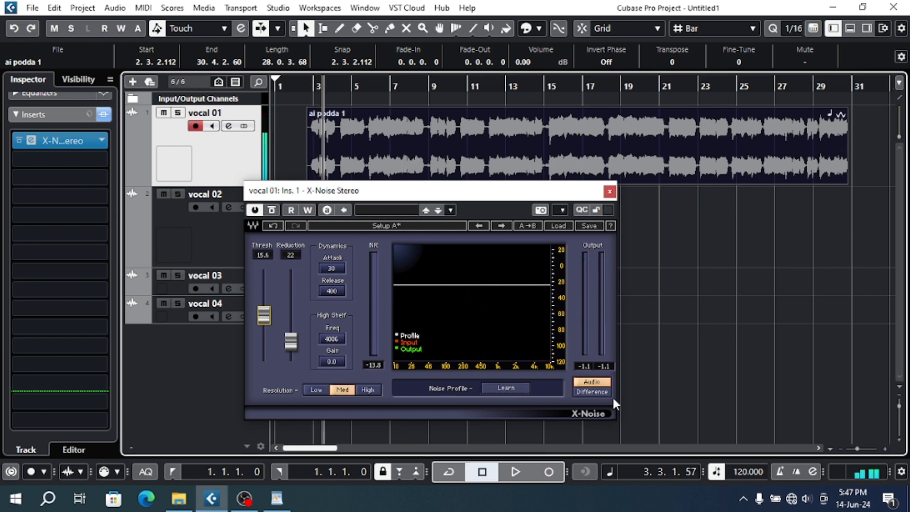
- Switch the X-Noise monitoring from the processed audio to Difference
left_click(599, 391)
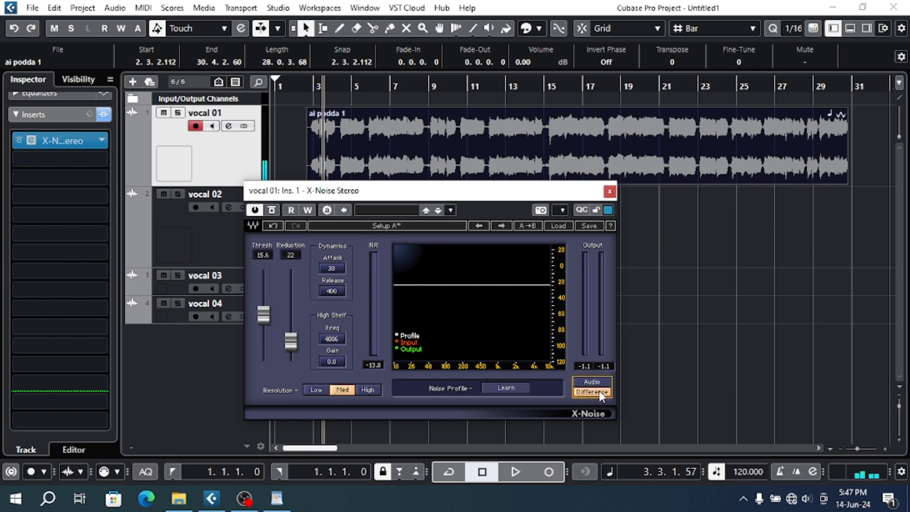
- Preview the vocal 01 clip from near bar 3 in Difference mode, switch X-Noise monitoring to Audio during playback, and stop
left_click(315, 101)
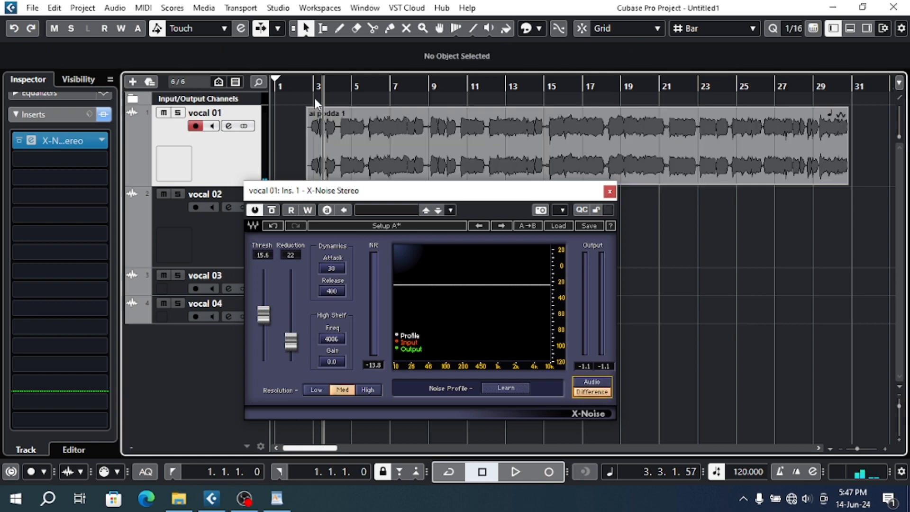
left_click(314, 88)
key("space")
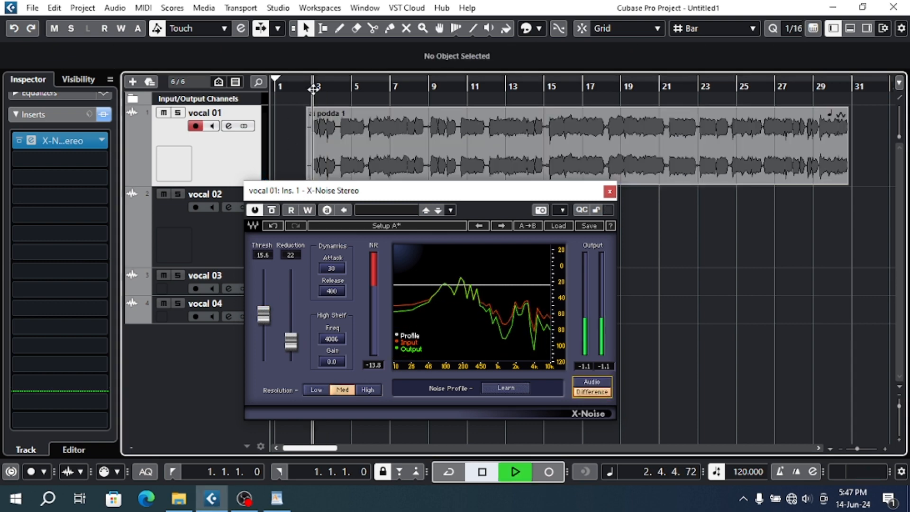
left_click(598, 384)
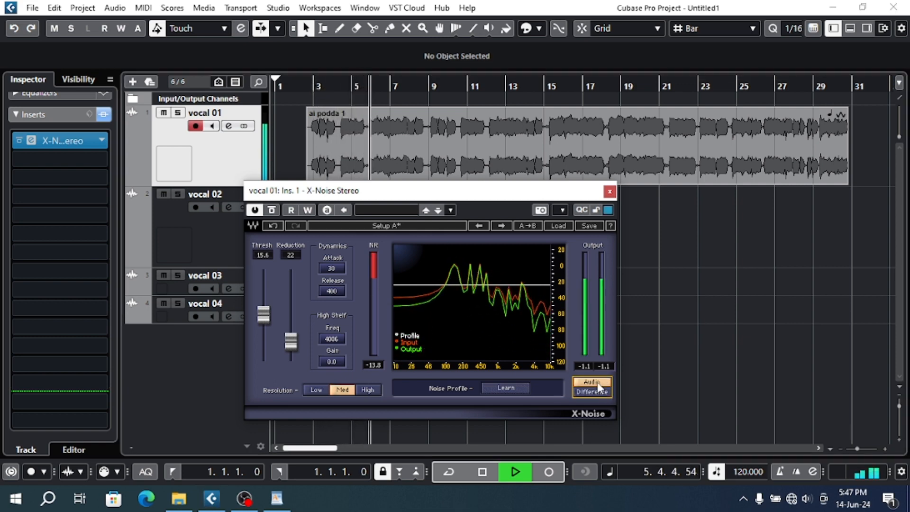
key("space")
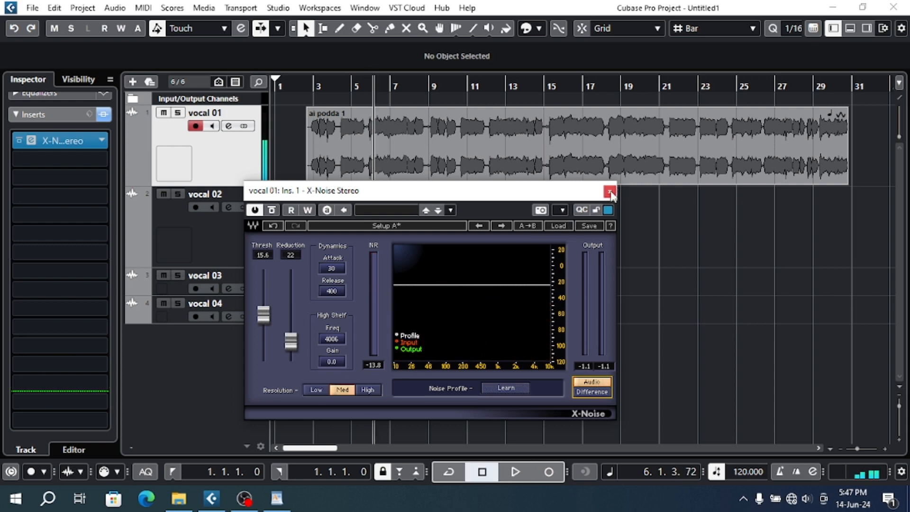
- Close the X-Noise window and clear the plug-in from the first insert slot of vocal 01
left_click(610, 192)
right_click(69, 144)
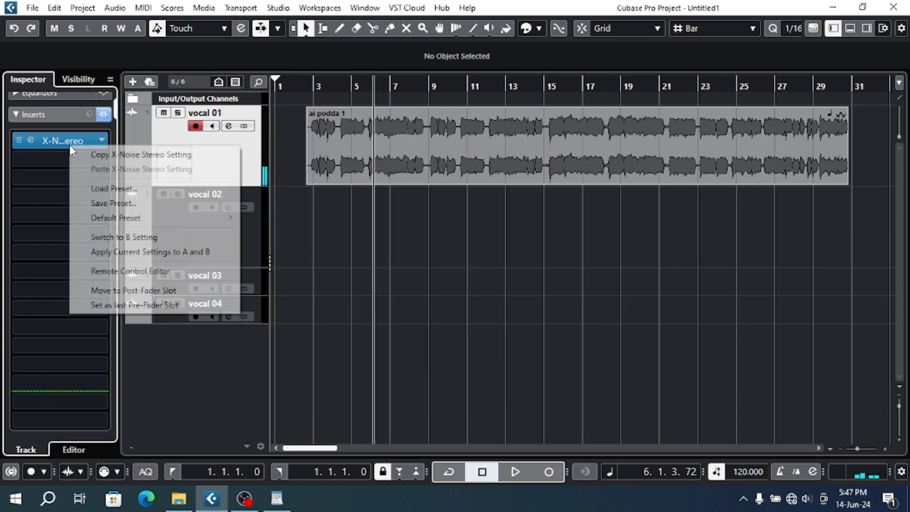
left_click(102, 141)
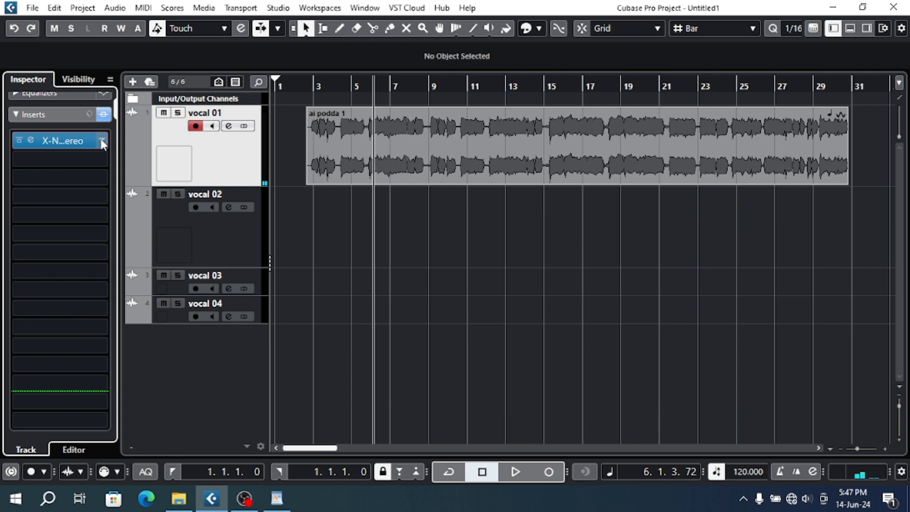
left_click(102, 141)
scroll(90, 223, "up", 10)
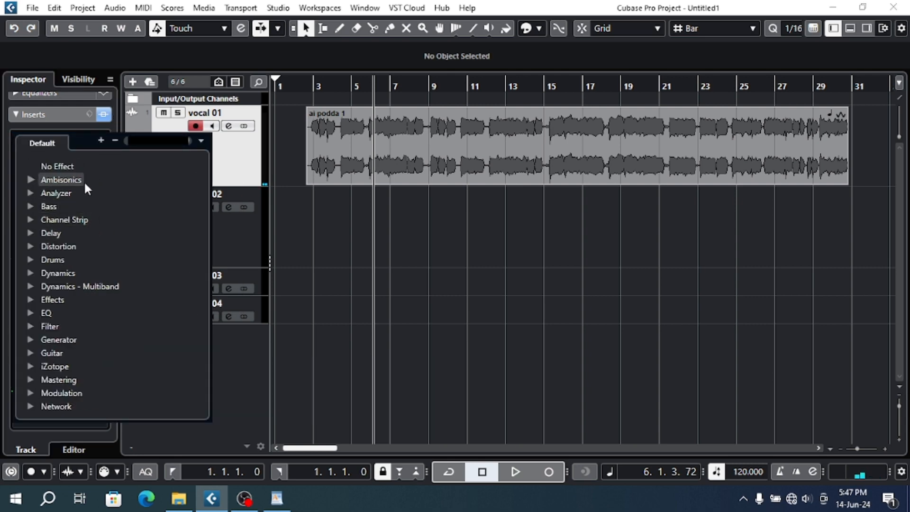
left_click(83, 166)
- Search the effects for "z-" and load Z-Noise Stereo in the first insert slot of vocal 01
left_click(86, 146)
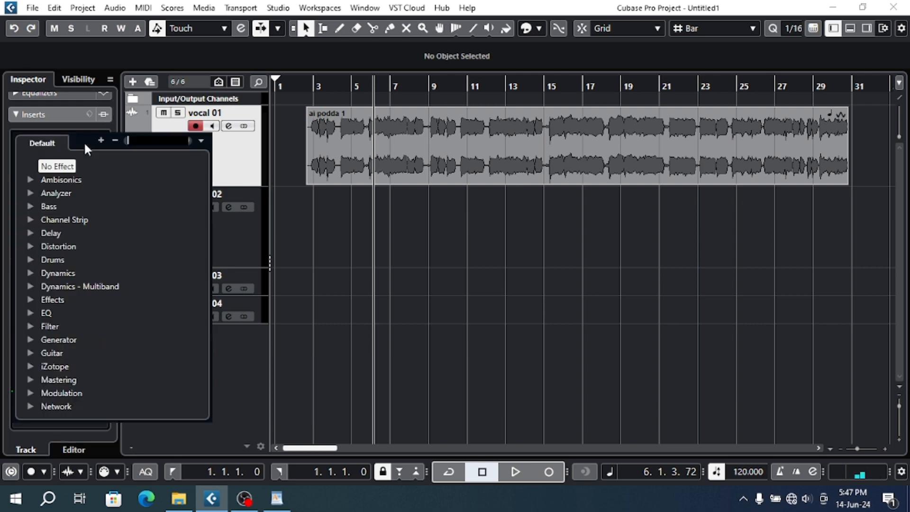
type("z")
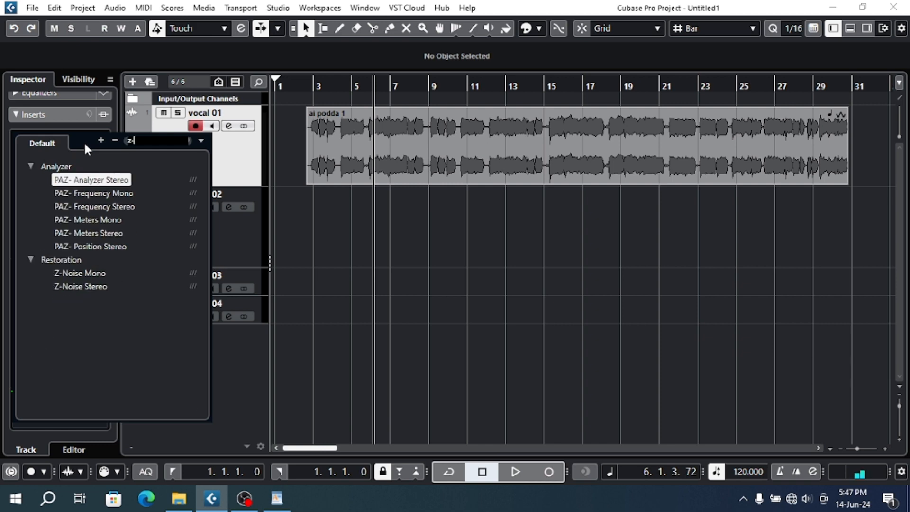
left_click(97, 283)
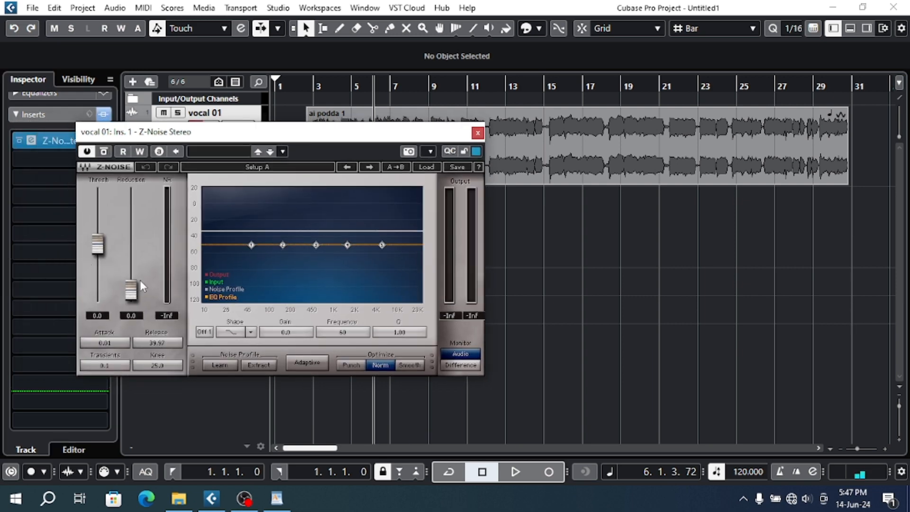
- Set the Z-Noise reduction to 9.5 and briefly preview the vocal clip from near bar 3
mouse_move(131, 288)
left_mouse_down()
mouse_move(131, 263)
mouse_move(131, 272)
left_mouse_up()
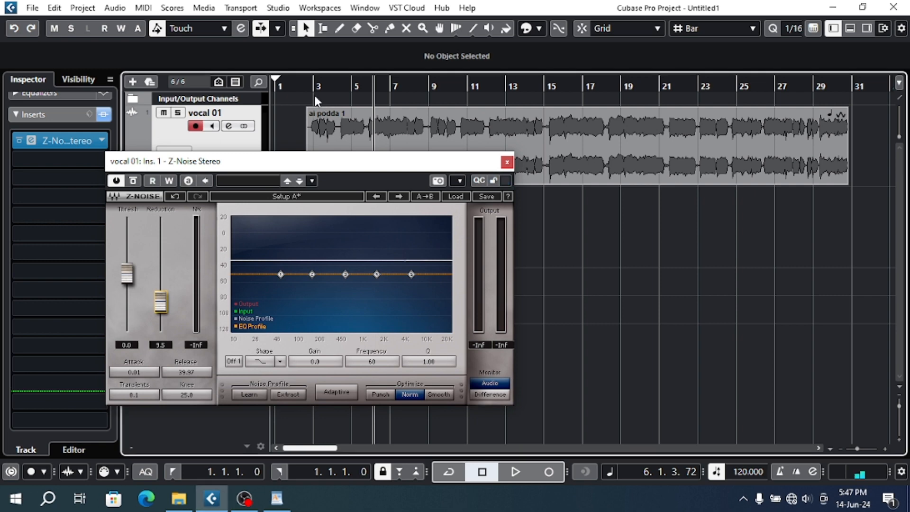
left_click(312, 88)
key("space")
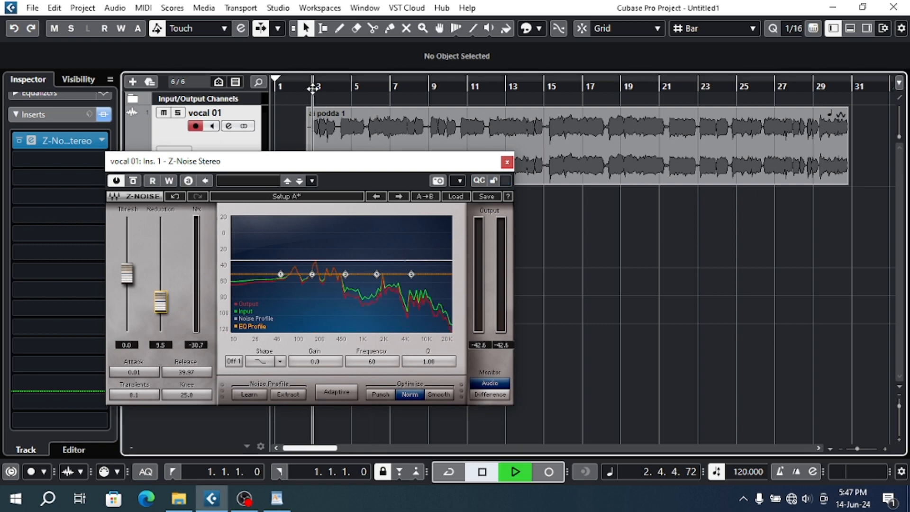
key("space")
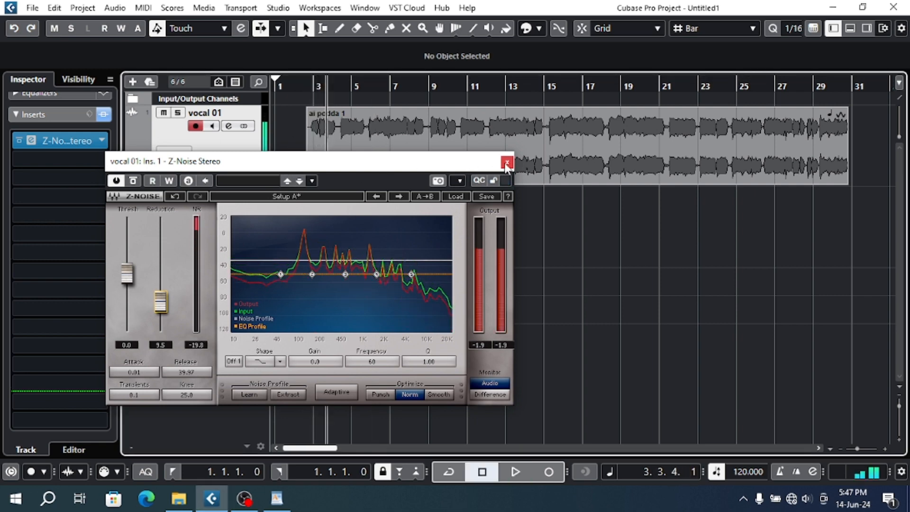
- Close the Z-Noise window and clear the plug-in from the first insert slot of vocal 01
left_click(506, 162)
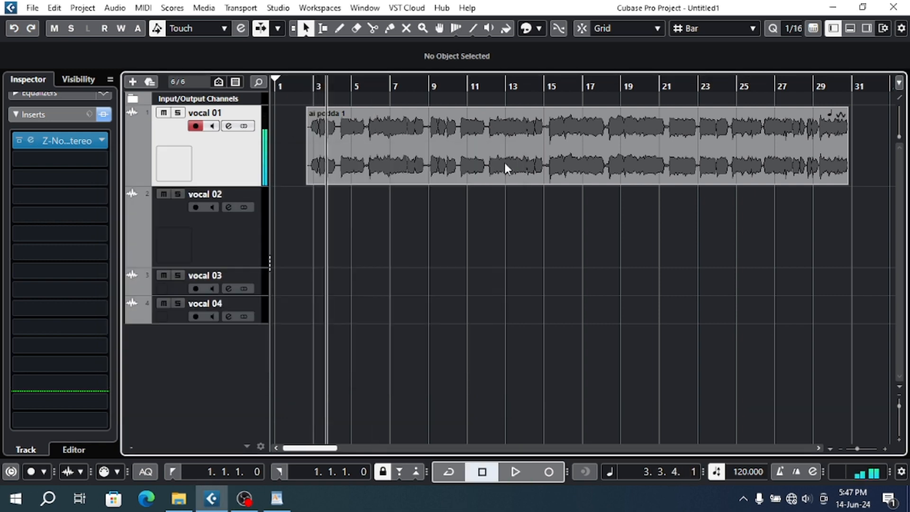
left_click(101, 140)
scroll(75, 174, "up", 5)
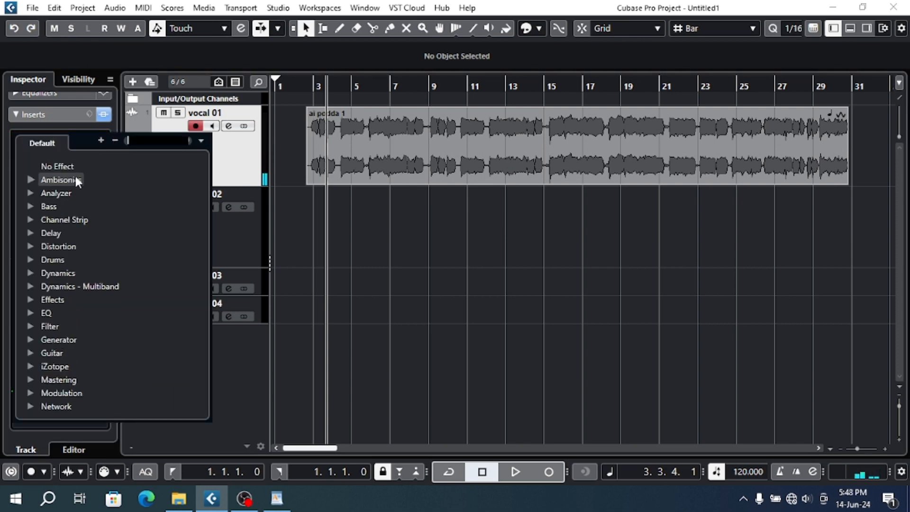
left_click(75, 166)
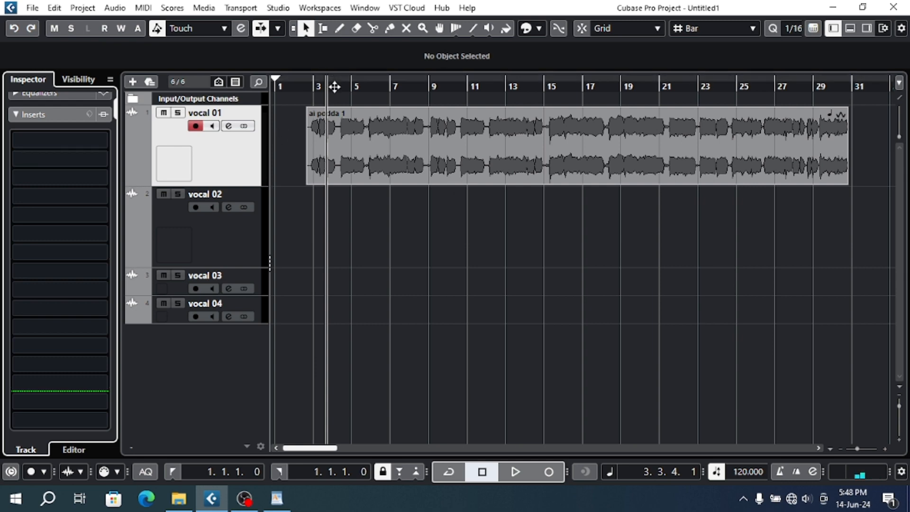
- Split the vocal 01 clip twice in the silent gap after bar 4 and twice in the gap before bar 6
left_click_drag(335, 86, 370, 115)
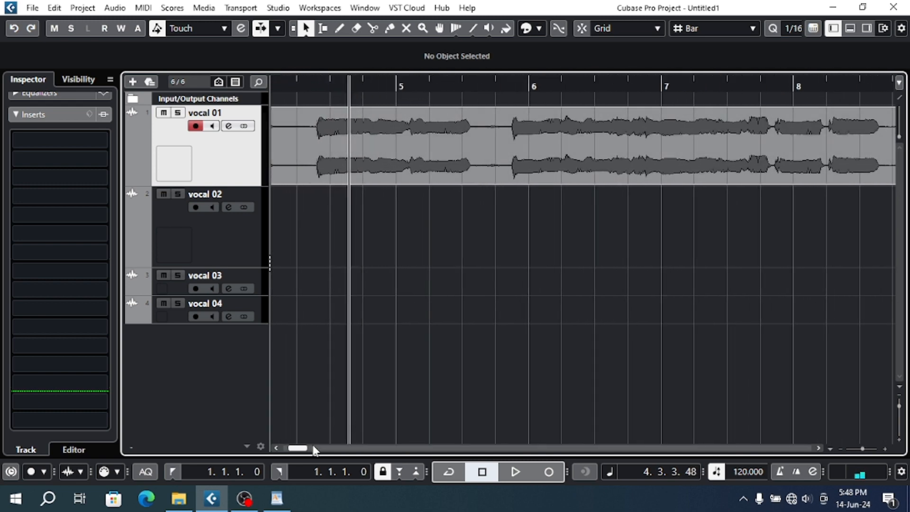
left_click_drag(305, 449, 303, 450)
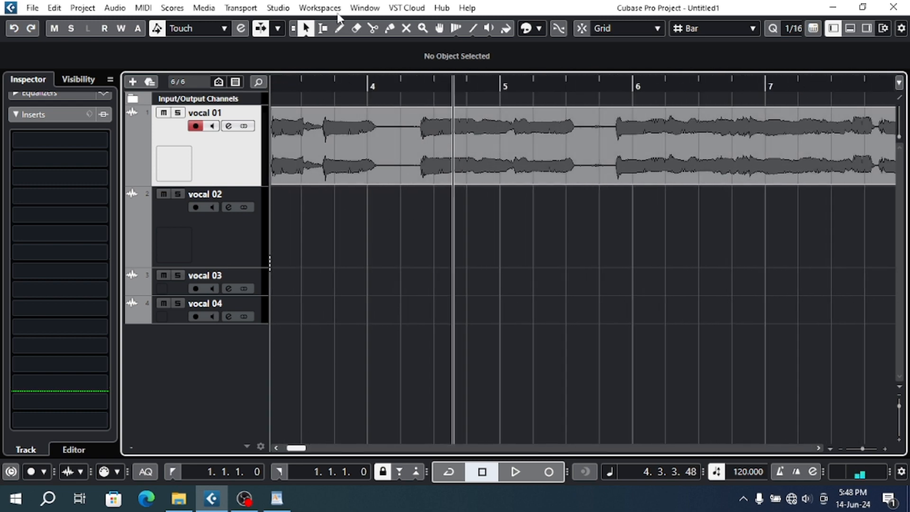
left_click(373, 28)
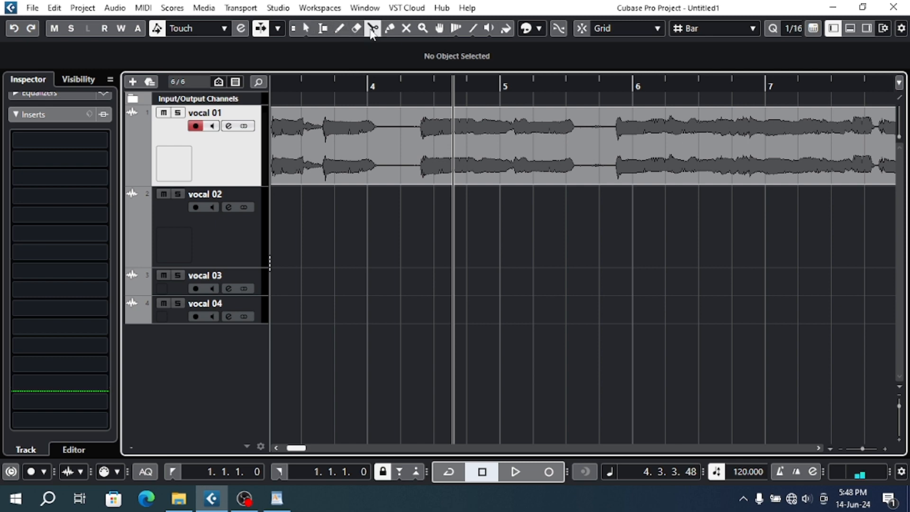
left_click(382, 152)
left_click(416, 152)
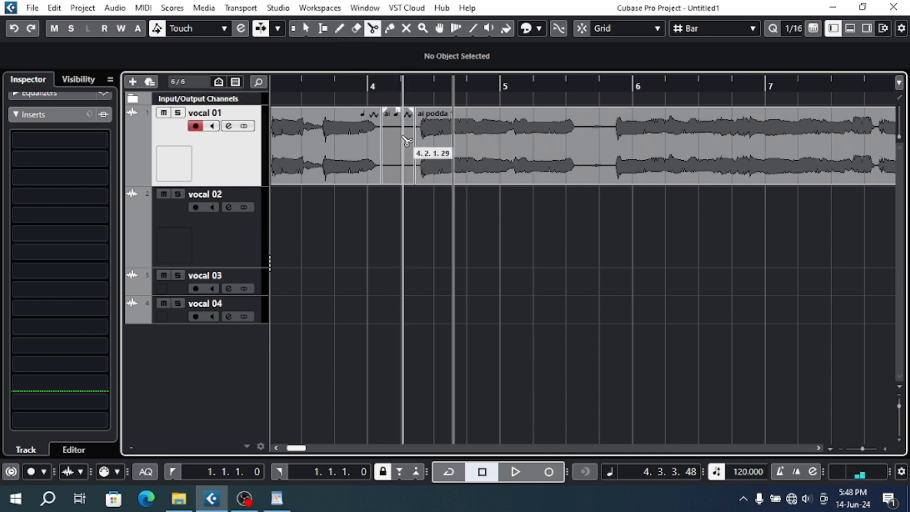
left_click(590, 152)
left_click(596, 157)
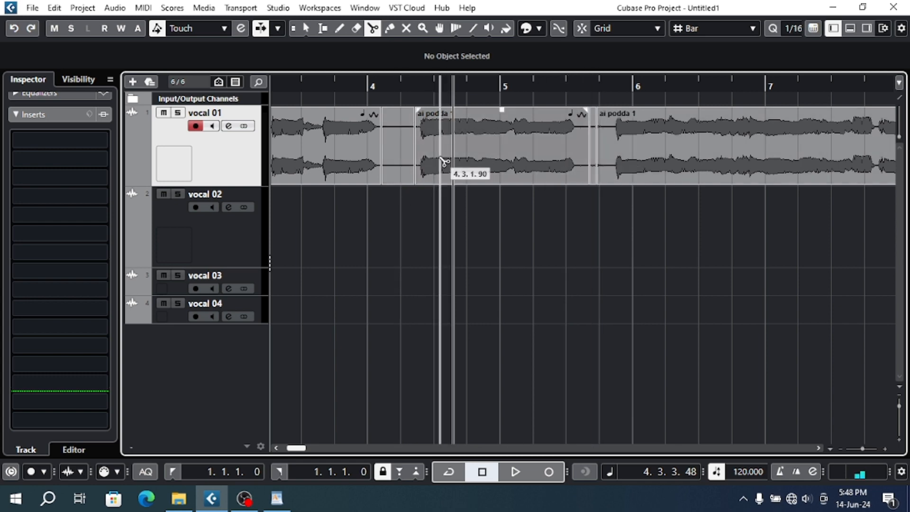
- Undo the four splits made in the vocal 01 clip
key("ctrl+z")
key("ctrl+z")
key("ctrl+z")
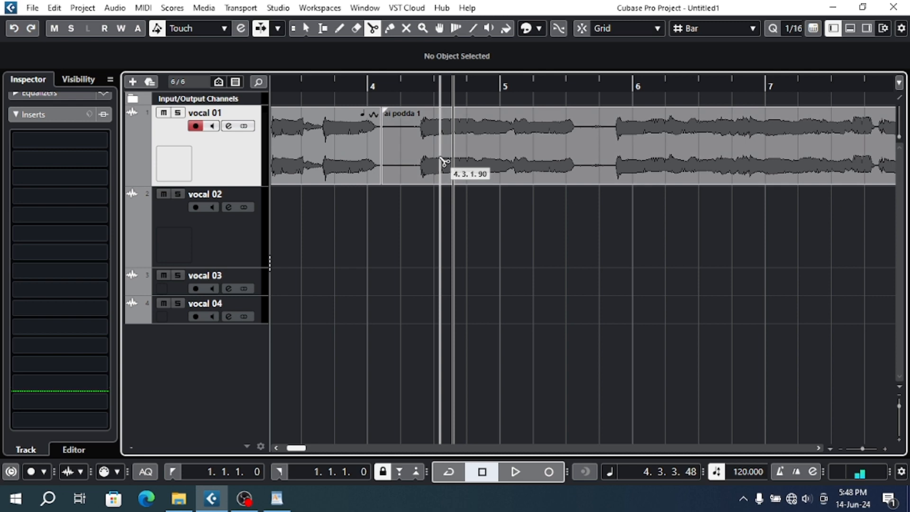
key("ctrl+z")
- Search the effects for "ns1", load NS1 Stereo in the first insert slot of vocal 01, and move its window higher
left_click(86, 139)
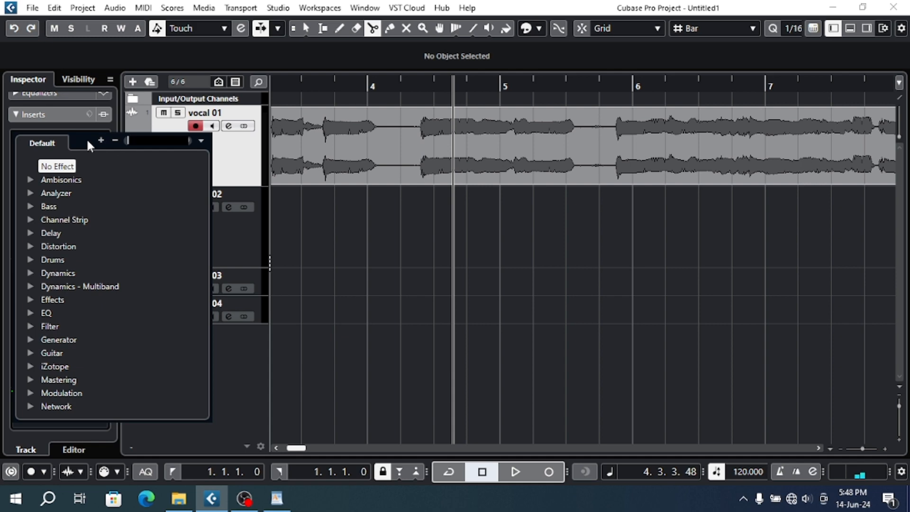
type("ns")
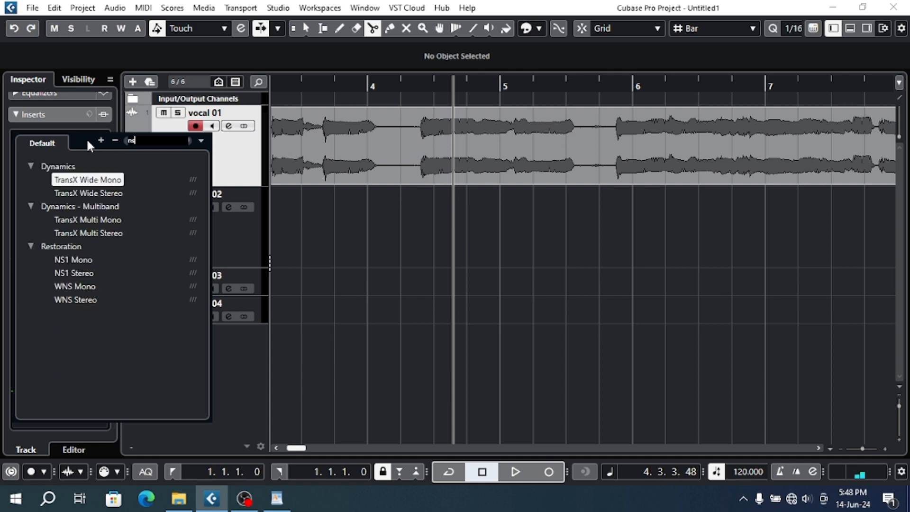
type("1")
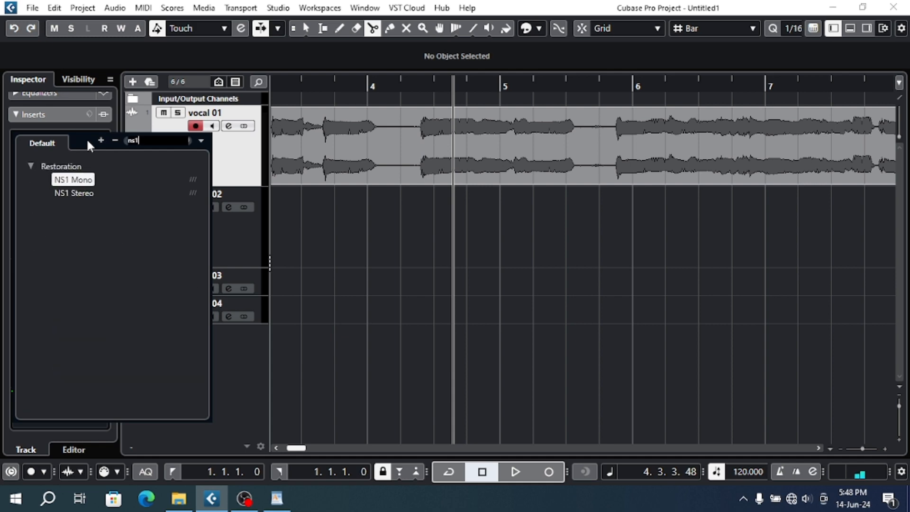
left_click(71, 193)
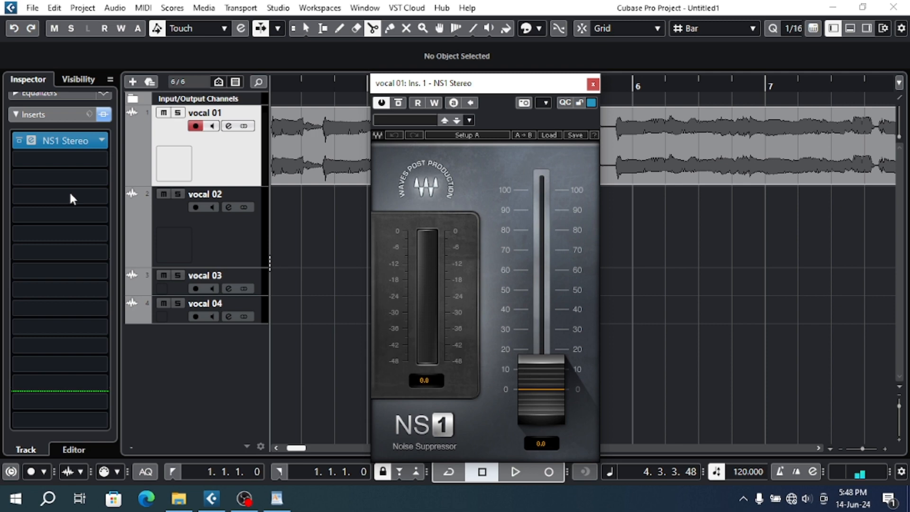
left_click_drag(460, 85, 458, 58)
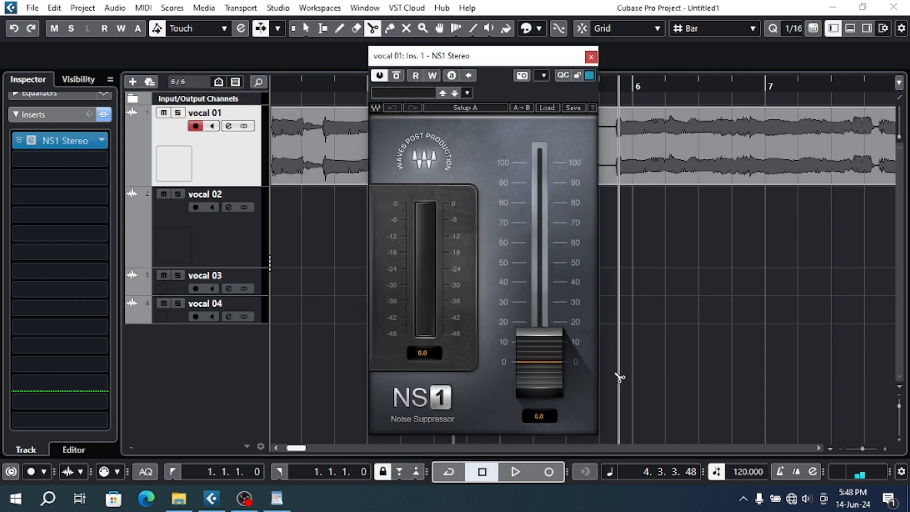
- Raise the NS1 noise suppression fader to 17.9, lower it to 14.2, and close the plug-in window
left_click_drag(540, 371, 541, 326)
left_click(592, 57)
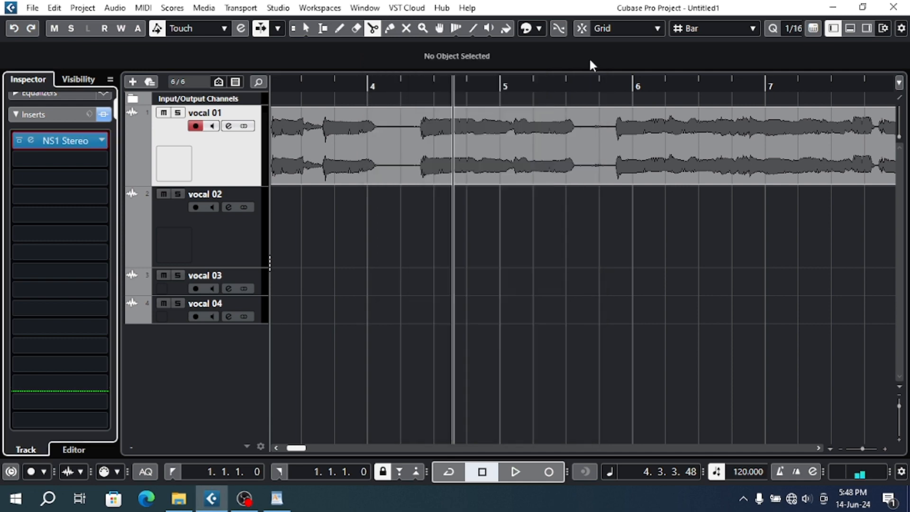
left_click(85, 141)
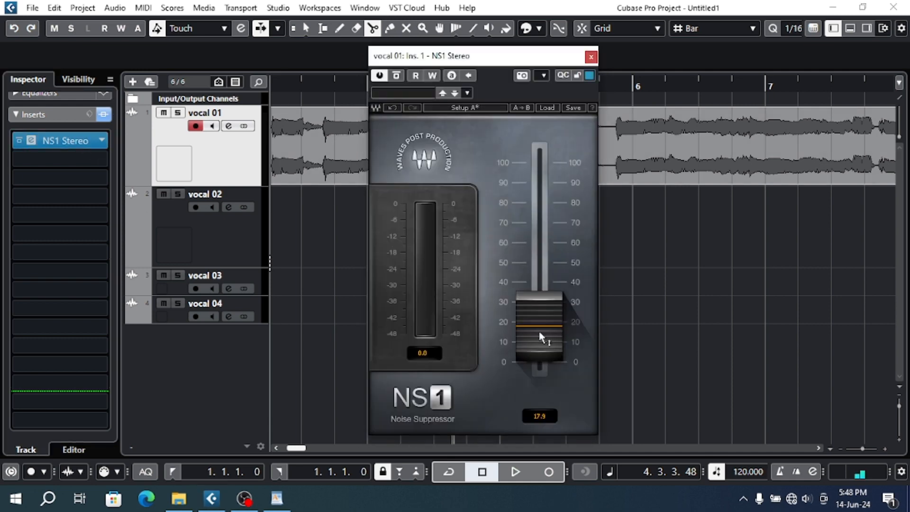
mouse_move(541, 337)
left_mouse_down()
mouse_move(540, 293)
mouse_move(540, 353)
mouse_move(541, 325)
mouse_move(541, 339)
left_mouse_up()
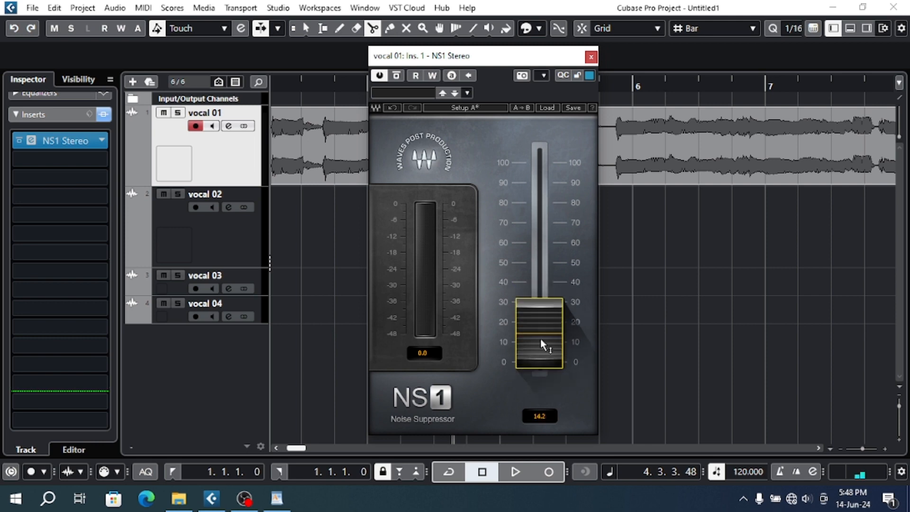
left_click(591, 57)
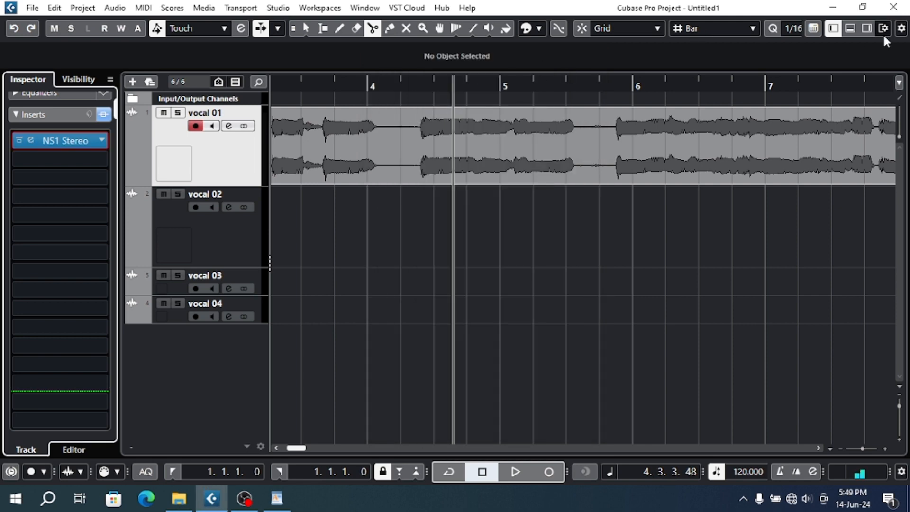
- Show the whole vocal clip in the project timeline and reopen the NS1 Stereo window from the vocal 01 inserts
left_click(833, 28)
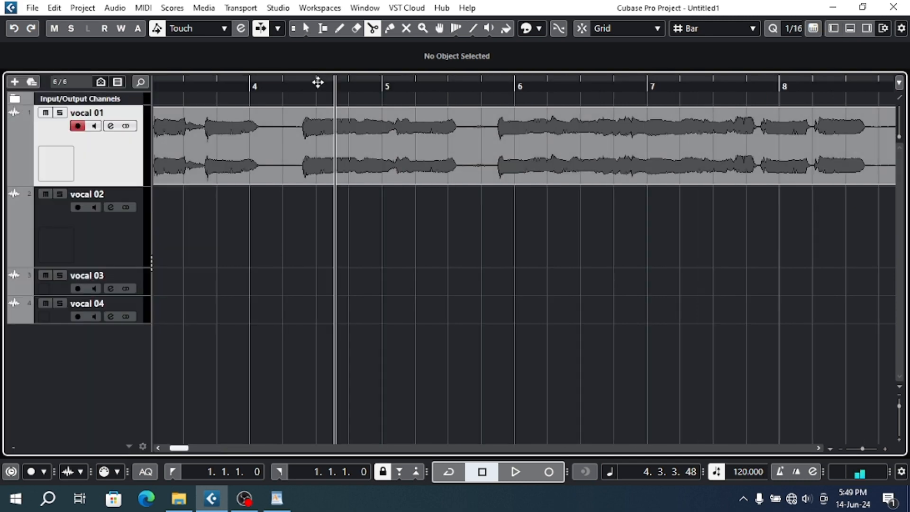
left_click_drag(318, 82, 325, 61)
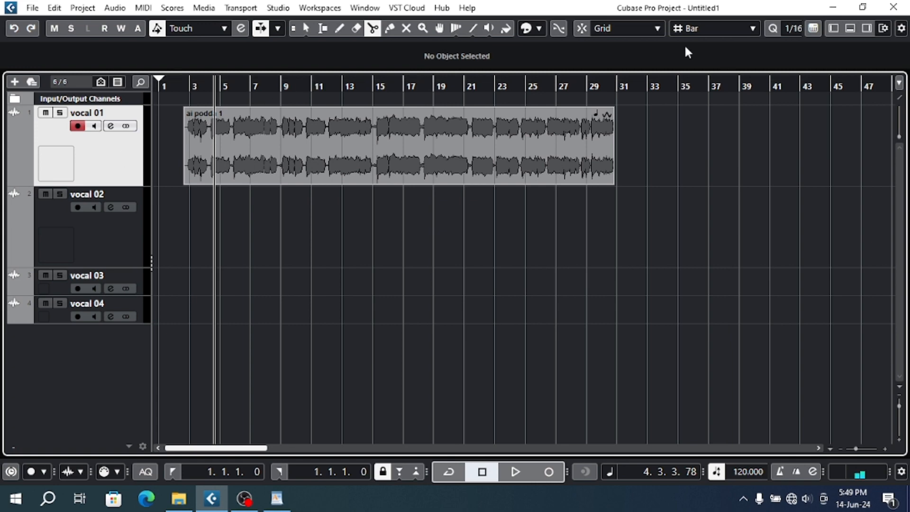
left_click(833, 28)
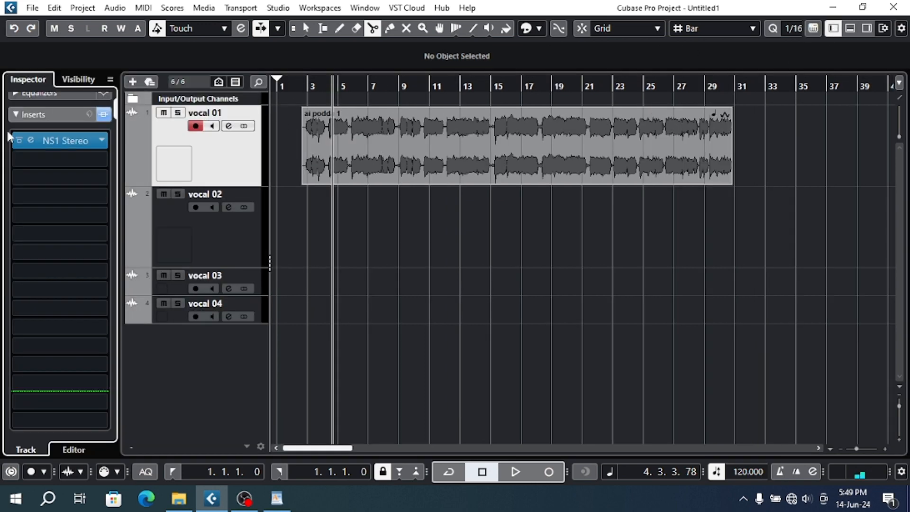
left_click(75, 142)
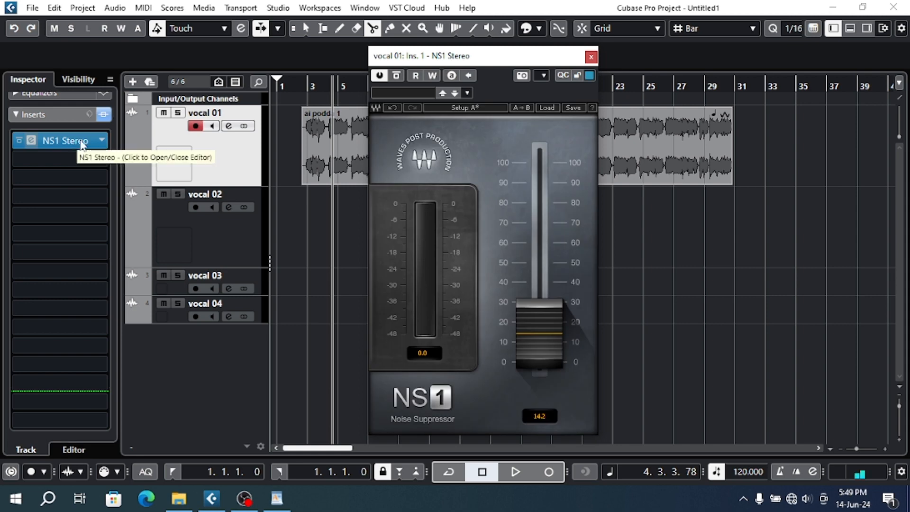
- Raise the NS1 noise suppression fader to 18.4 and close the plug-in window
left_click_drag(544, 342, 544, 334)
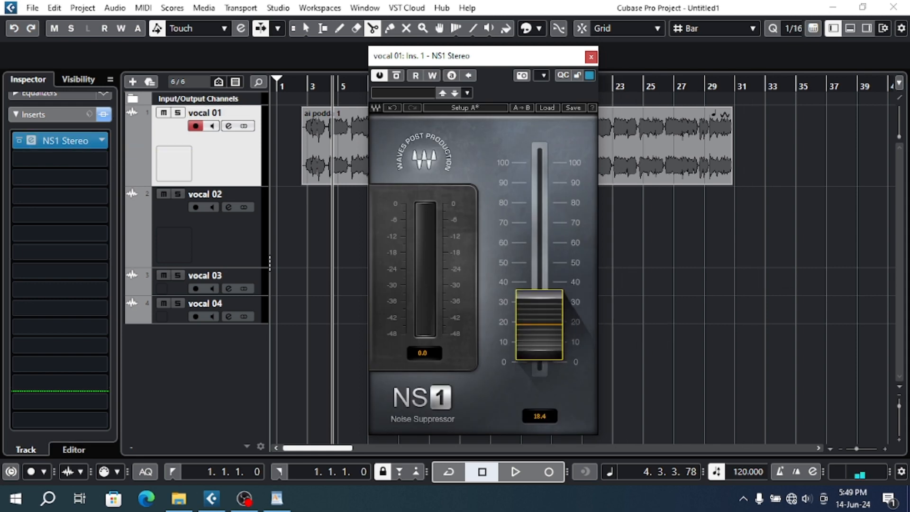
left_click(591, 57)
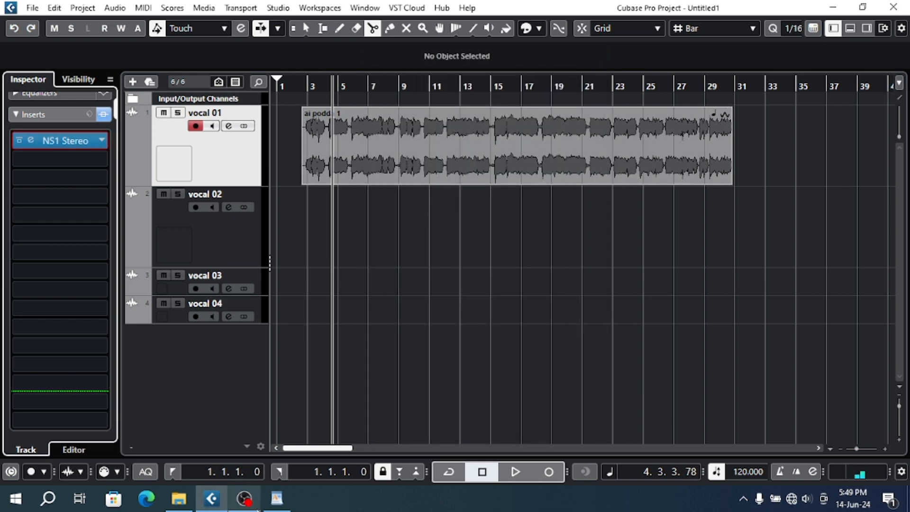
- Switch to the Cubase course.rtf outline in WordPad and select the "6 - EQ" line
left_click(277, 499)
scroll(389, 369, "down", 1)
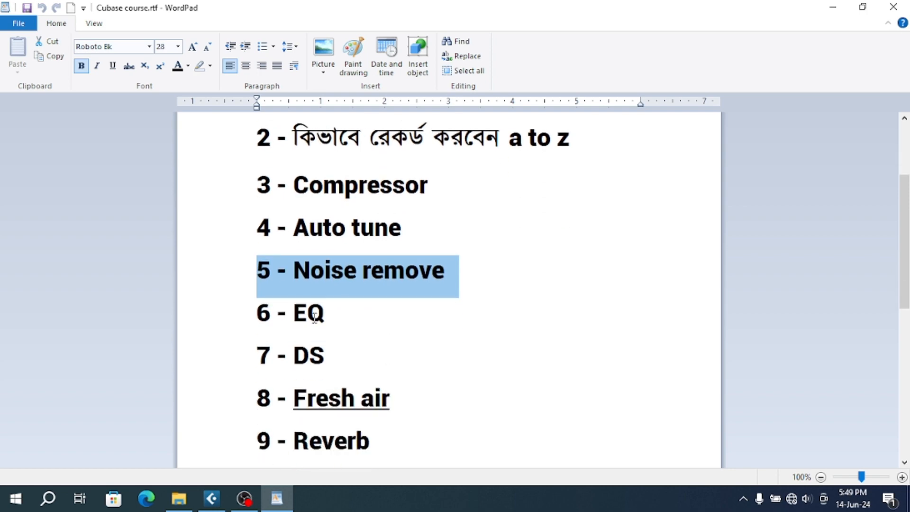
left_click(233, 322)
- Select the Compressor, Auto tune and Noise remove lines of the course outline one after another
scroll(300, 295, "up", 3)
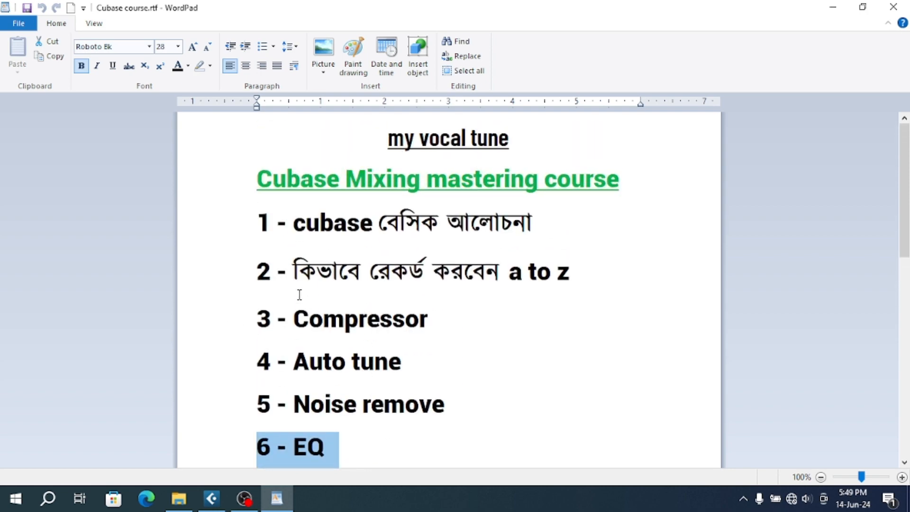
left_click(245, 337)
left_click(242, 371)
left_click(262, 416)
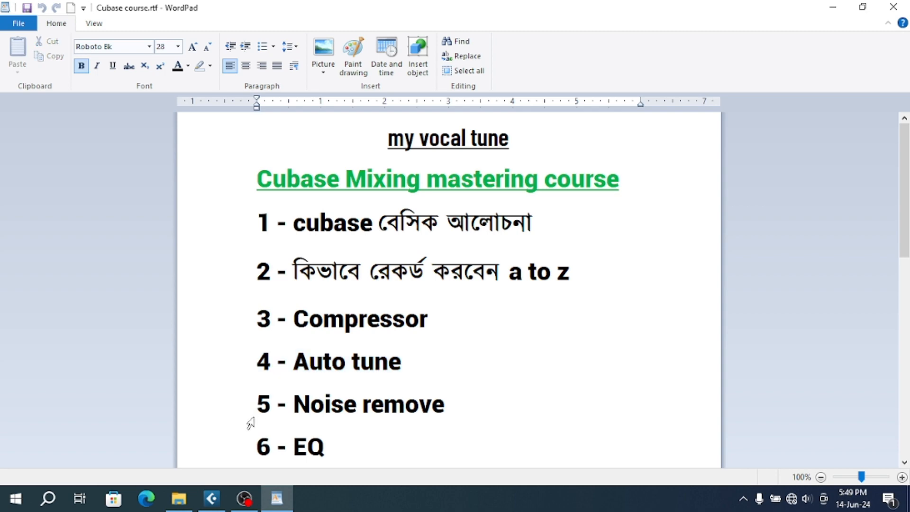
left_click(246, 422)
- Review the course topics from Noise remove down to Mastering and switch back to the Cubase project
scroll(247, 421, "down", 2)
scroll(270, 382, "up", 1)
scroll(270, 385, "down", 1)
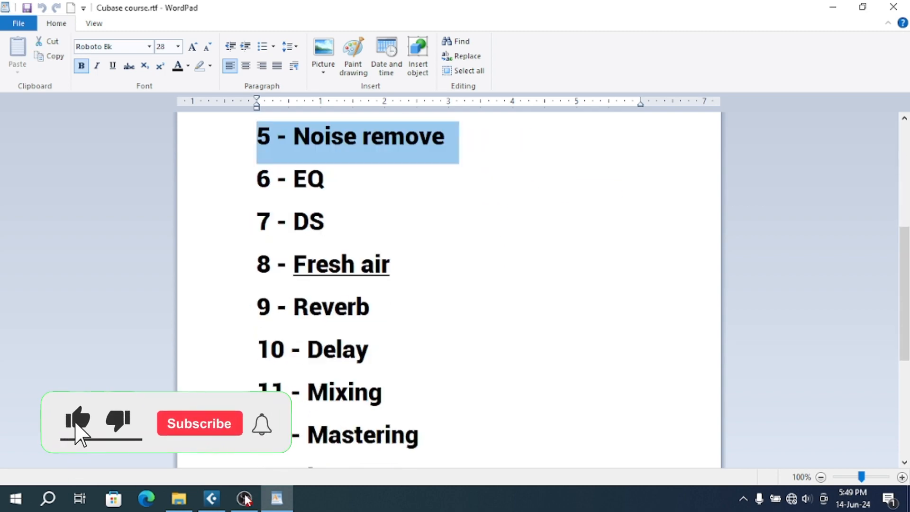
left_click(211, 501)
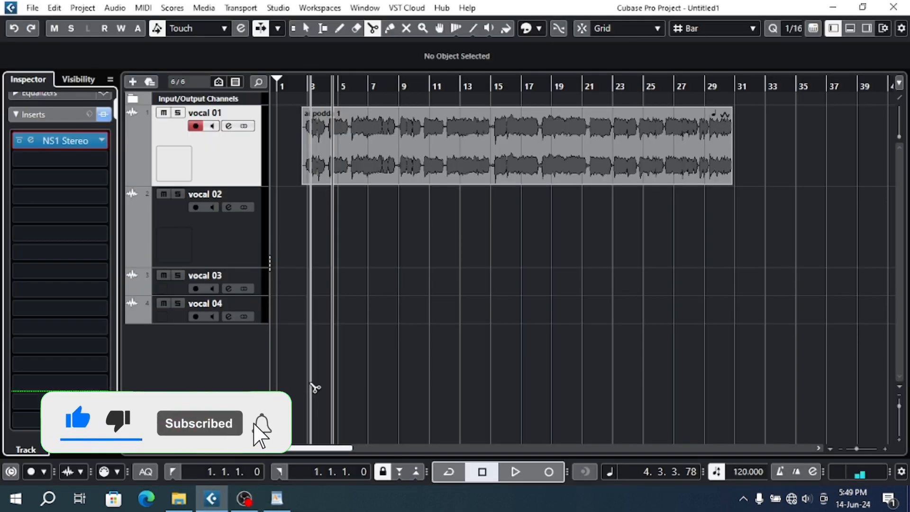